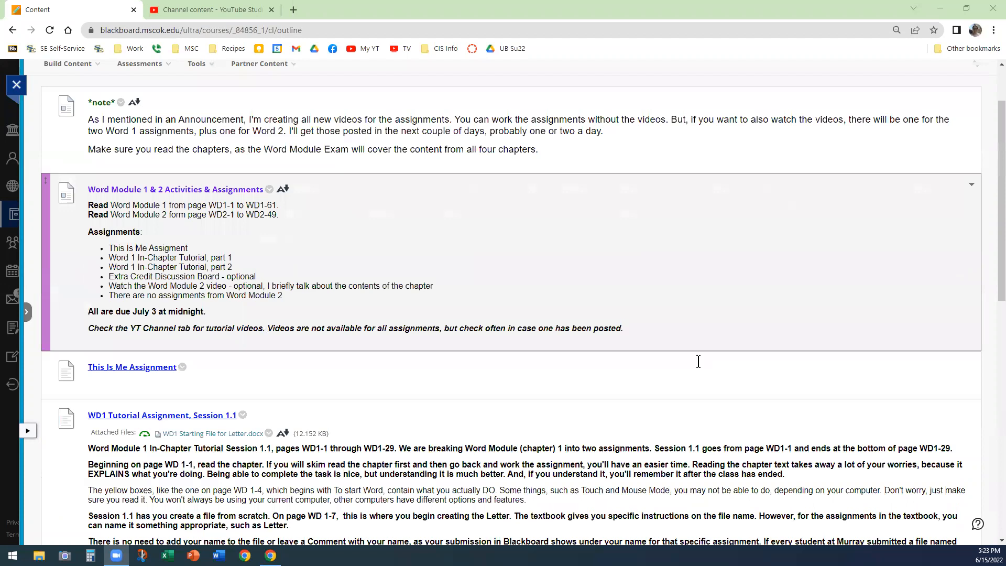
# Open the attached WD1 Starting File for Letter from the Session 1.1 assignment in Word and show its paragraph marks
pyautogui.scroll(-4, 697, 361)
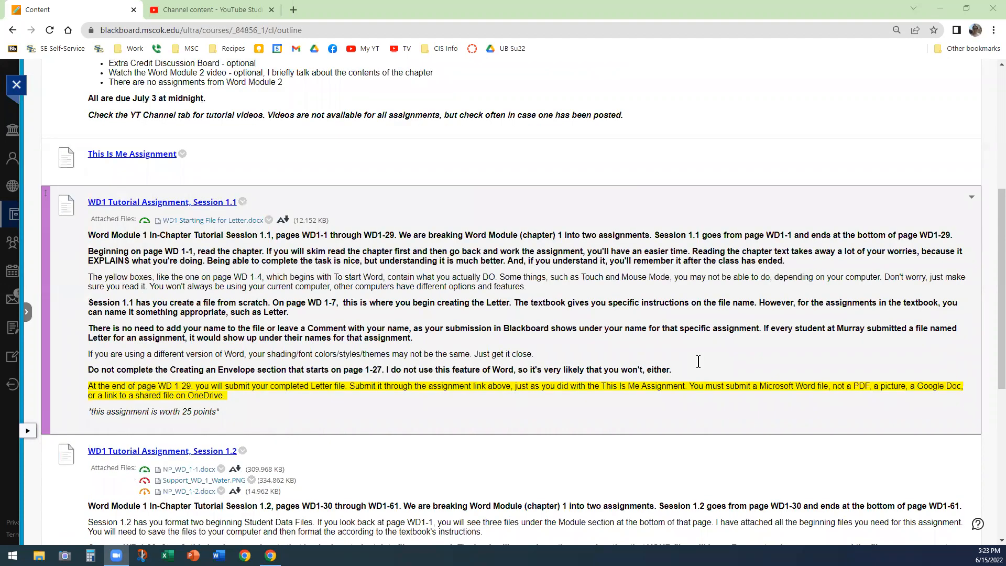
pyautogui.scroll(-1, 698, 362)
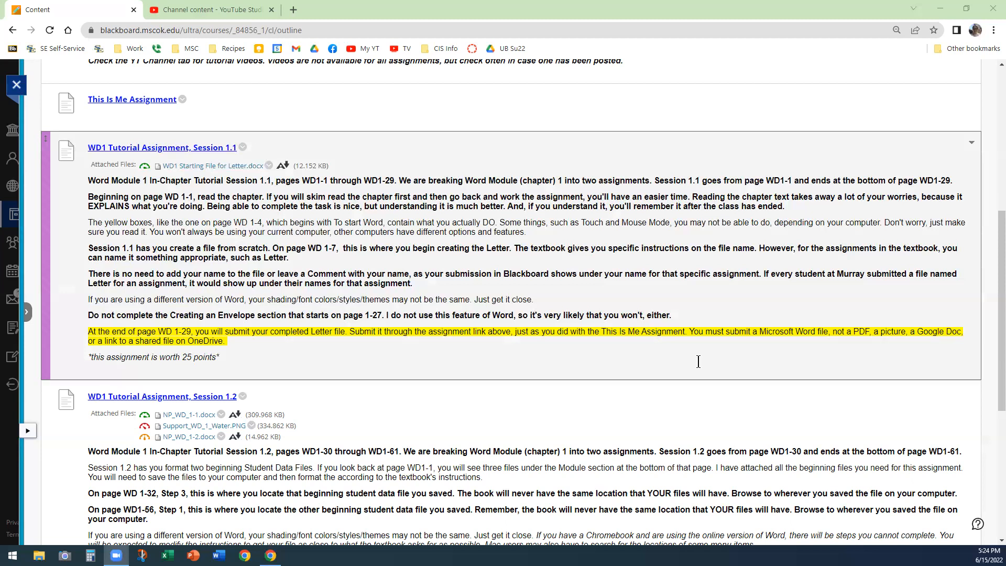
pyautogui.click(218, 165)
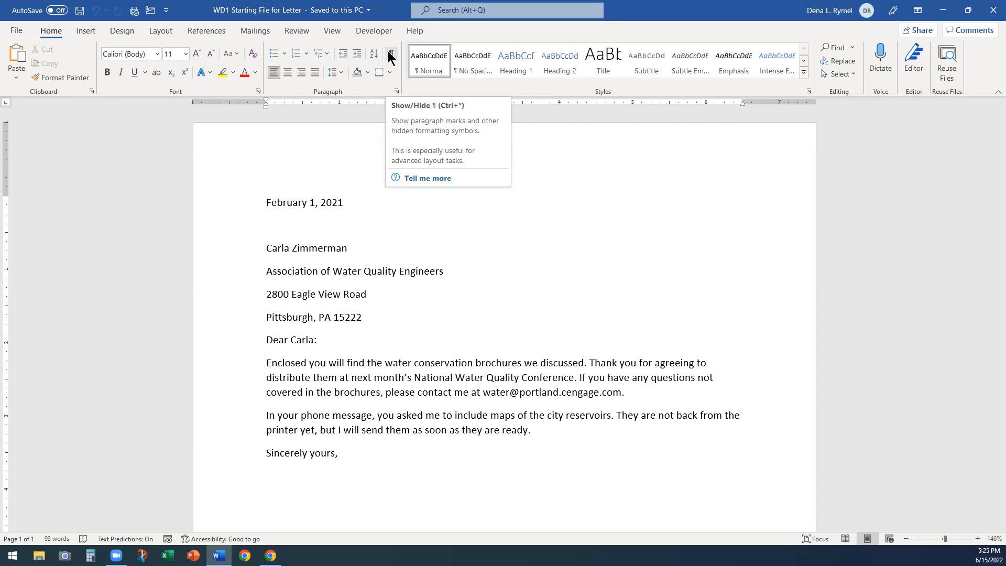
pyautogui.click(391, 54)
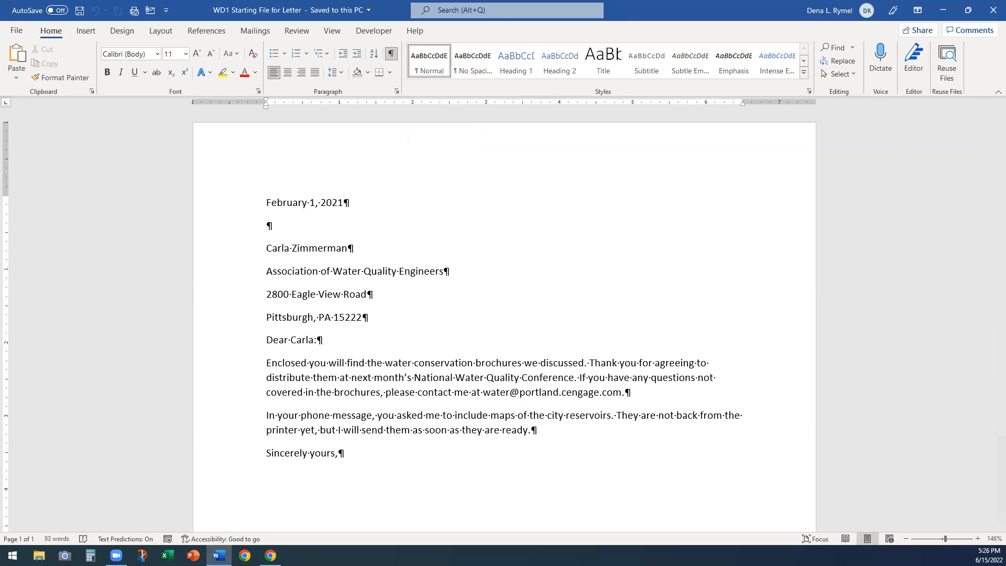
# Save a copy of the document in the Downloads folder under the file name Letter
pyautogui.click(15, 32)
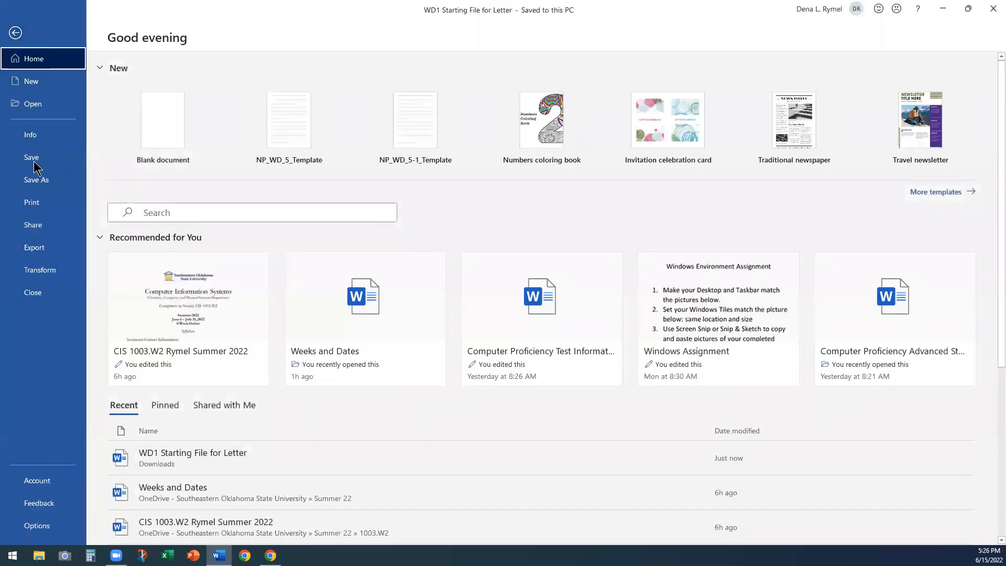
pyautogui.click(41, 181)
pyautogui.click(157, 273)
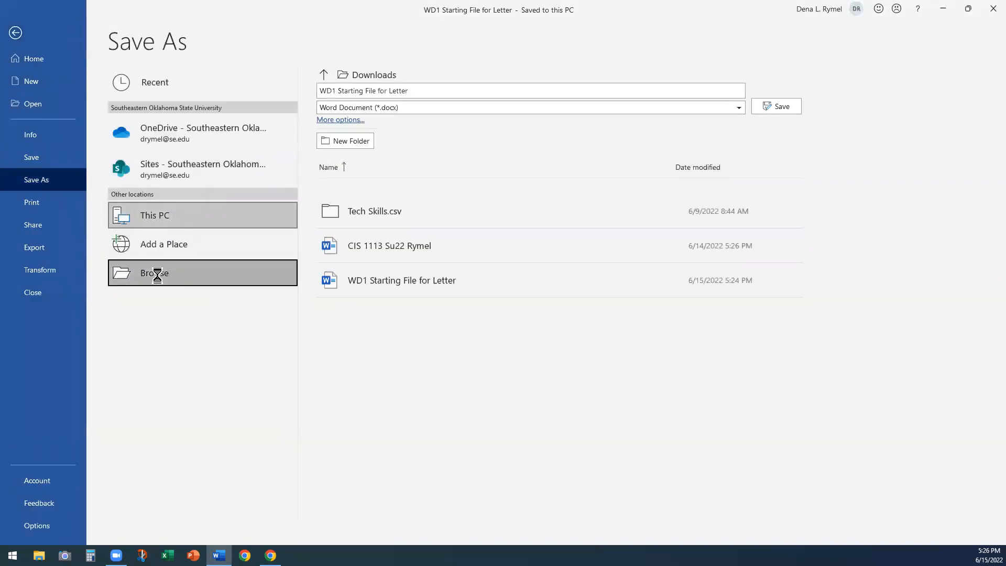
pyautogui.scroll(2, 157, 193)
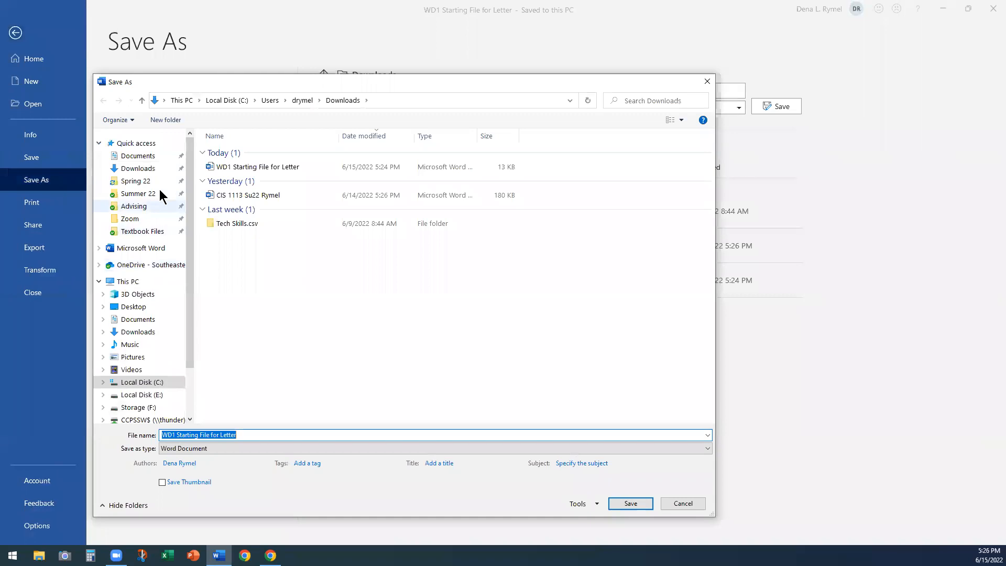
pyautogui.click(165, 183)
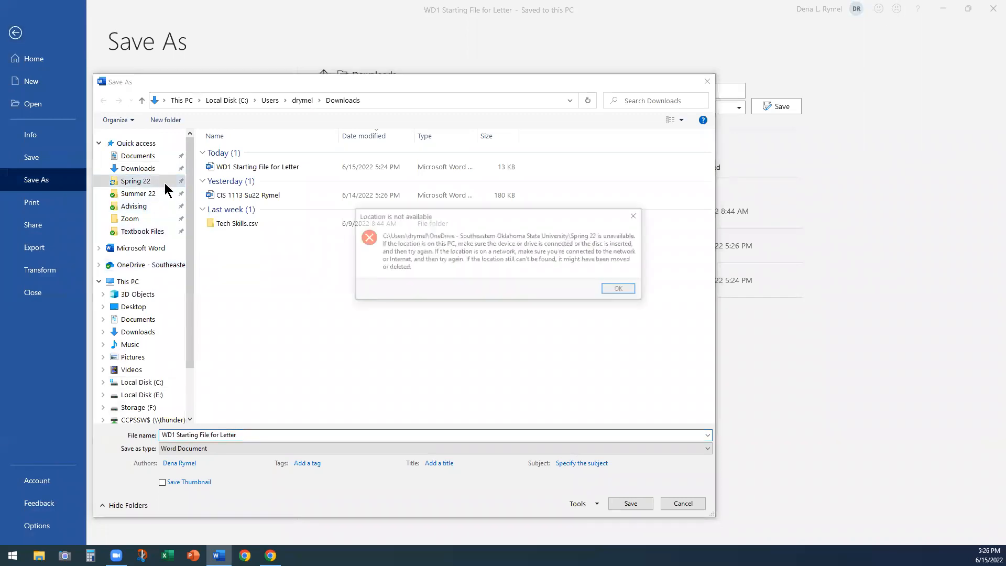
pyautogui.click(620, 289)
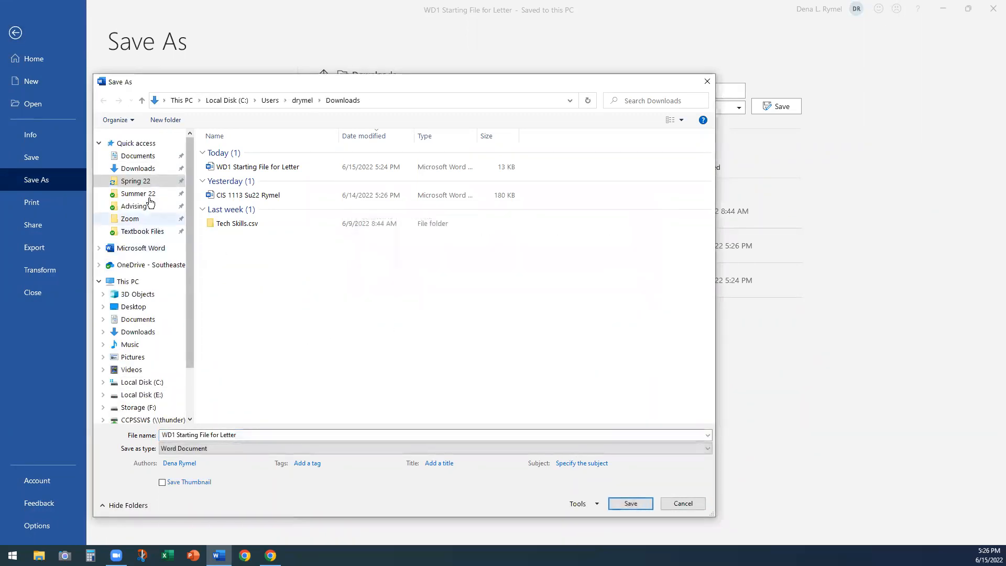
pyautogui.click(137, 168)
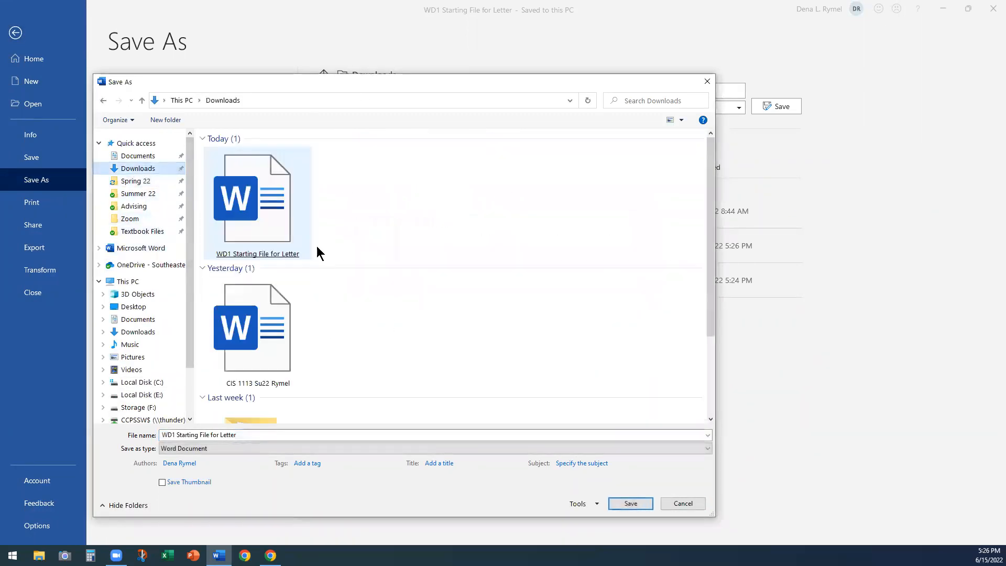
pyautogui.click(390, 431)
pyautogui.write('Letter')
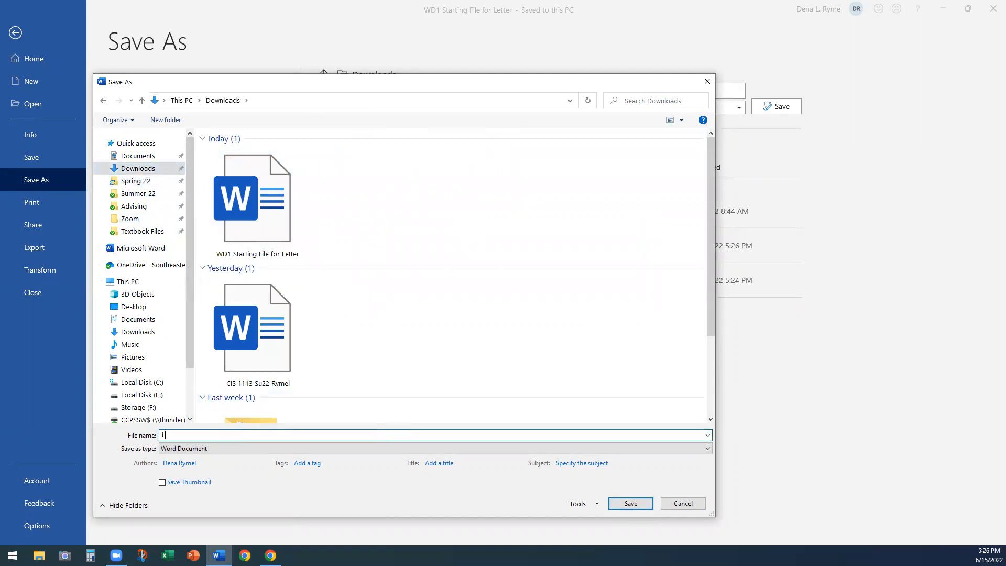
pyautogui.press('Return')
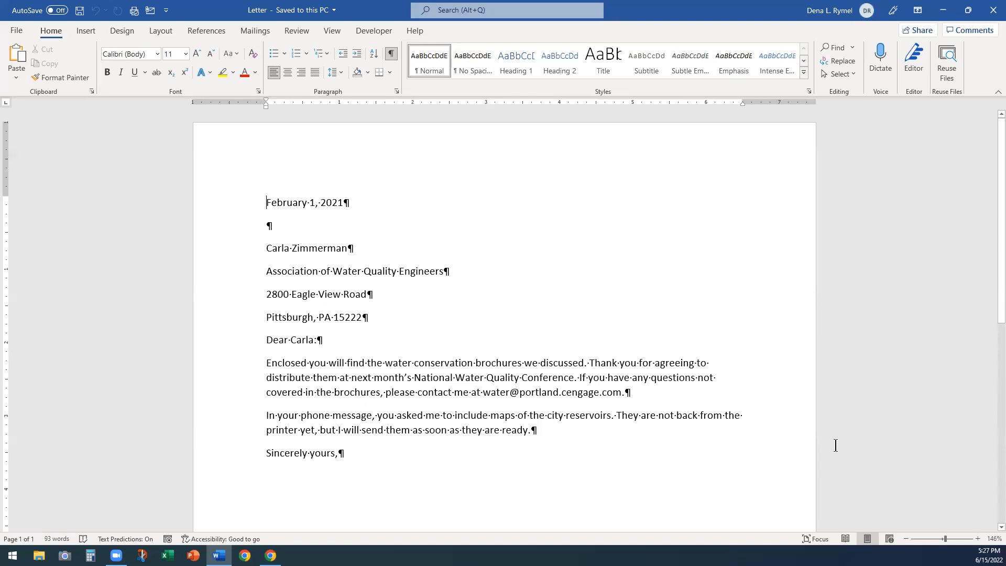
# Zoom the letter out to 80%
pyautogui.click(902, 538)
pyautogui.click(903, 539)
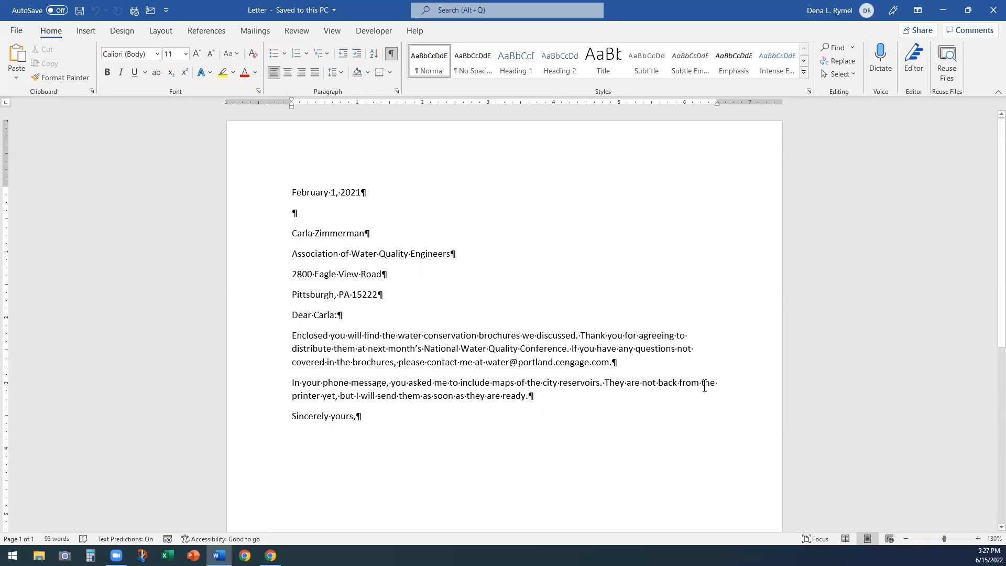
pyautogui.keyDown('ctrl'); pyautogui.scroll(-4, 704, 386); pyautogui.keyUp('ctrl')
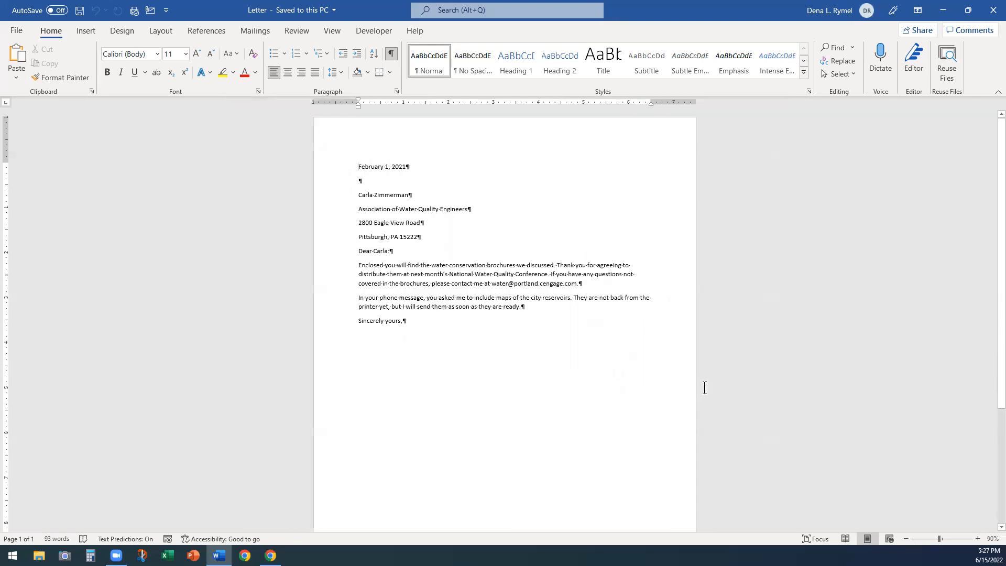
pyautogui.keyDown('ctrl'); pyautogui.scroll(-1, 704, 387); pyautogui.keyUp('ctrl')
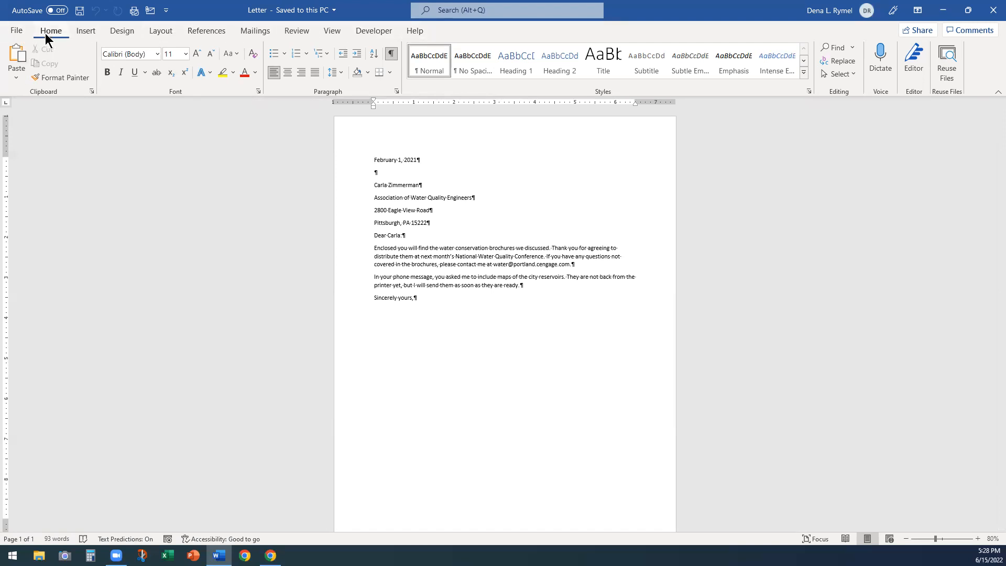
# Examine the ribbon's command groups for Home, Insert, Design and Layout
pyautogui.click(84, 33)
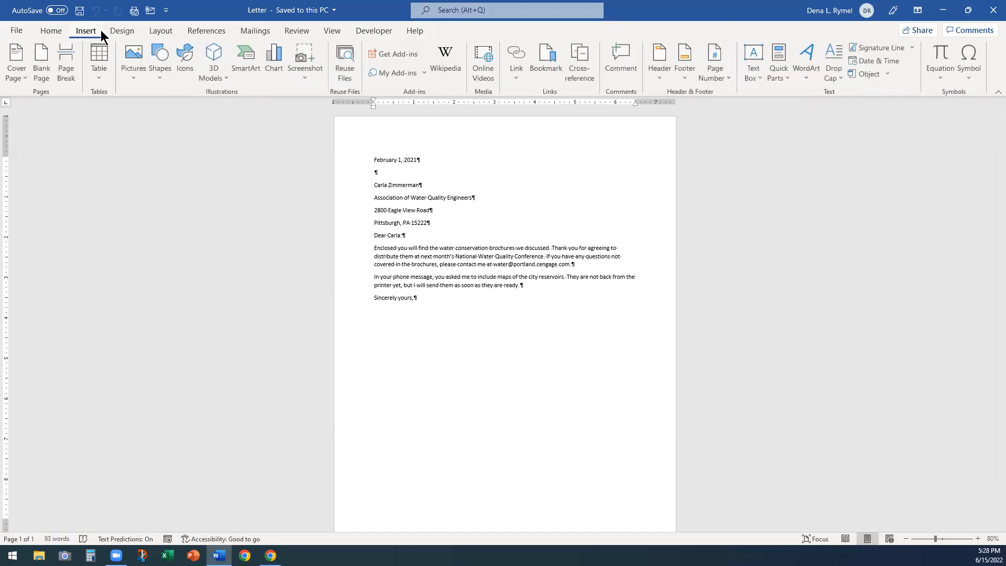
pyautogui.click(128, 33)
pyautogui.click(164, 33)
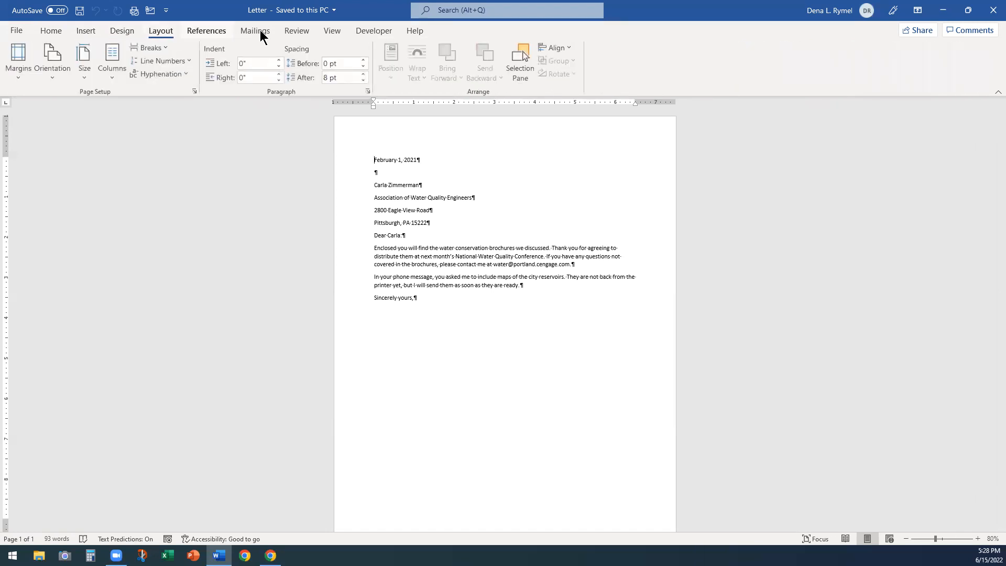
pyautogui.click(51, 32)
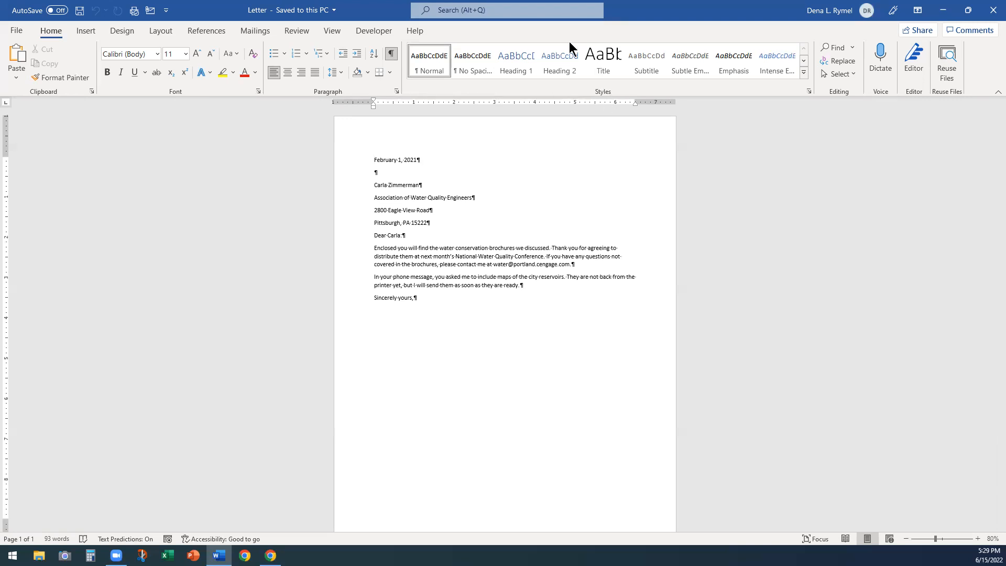
pyautogui.click(86, 32)
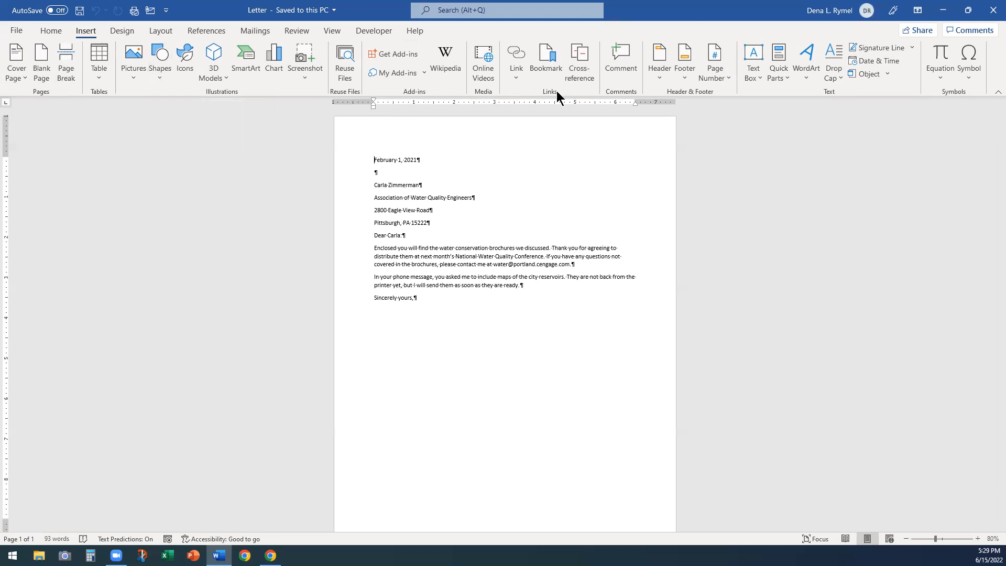
pyautogui.click(121, 32)
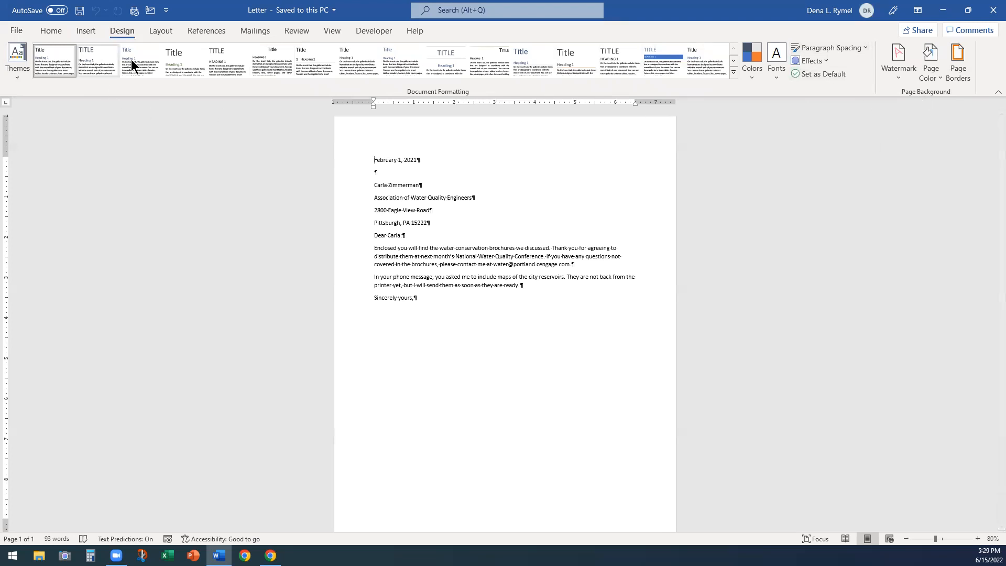
pyautogui.click(159, 32)
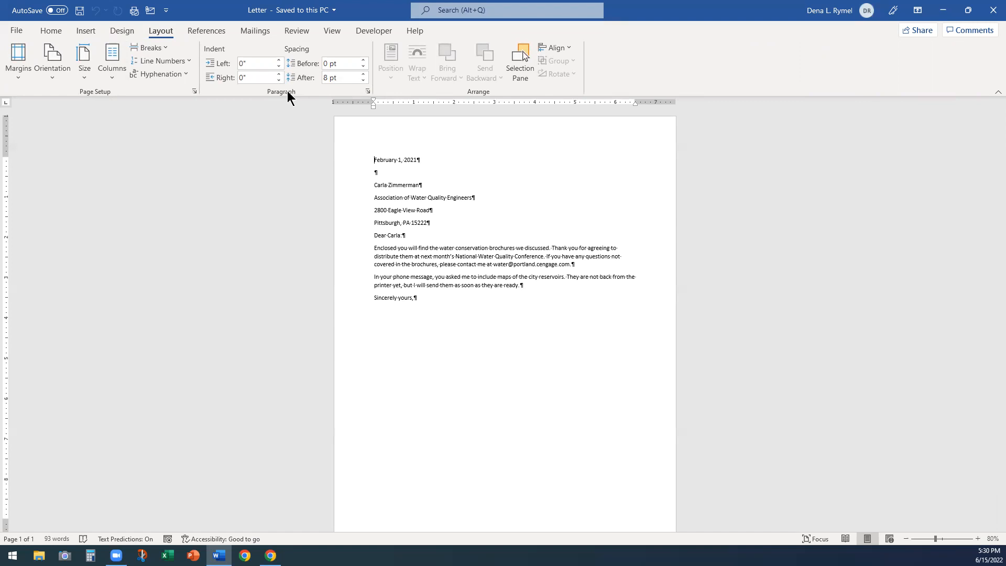
# Examine the Paragraph dialog's indent, spacing and page break options, opening it from both the Home and Layout commands
pyautogui.click(50, 30)
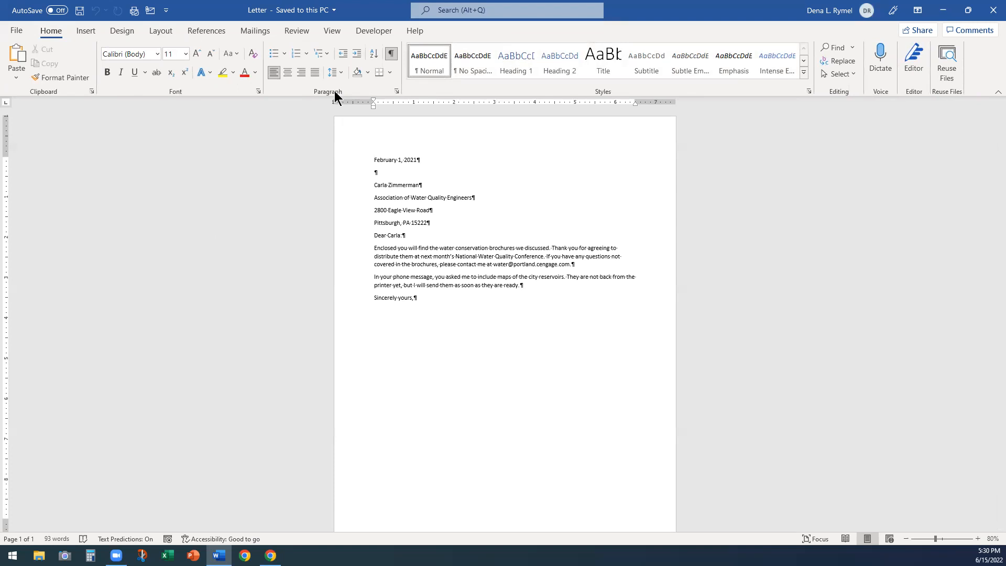
pyautogui.click(396, 90)
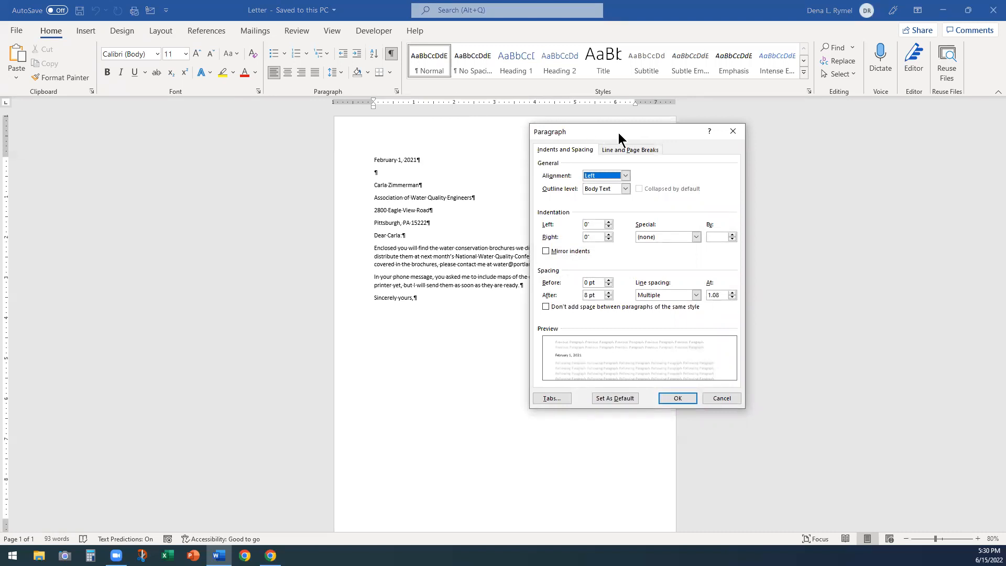
pyautogui.moveTo(618, 133); pyautogui.dragTo(172, 143)
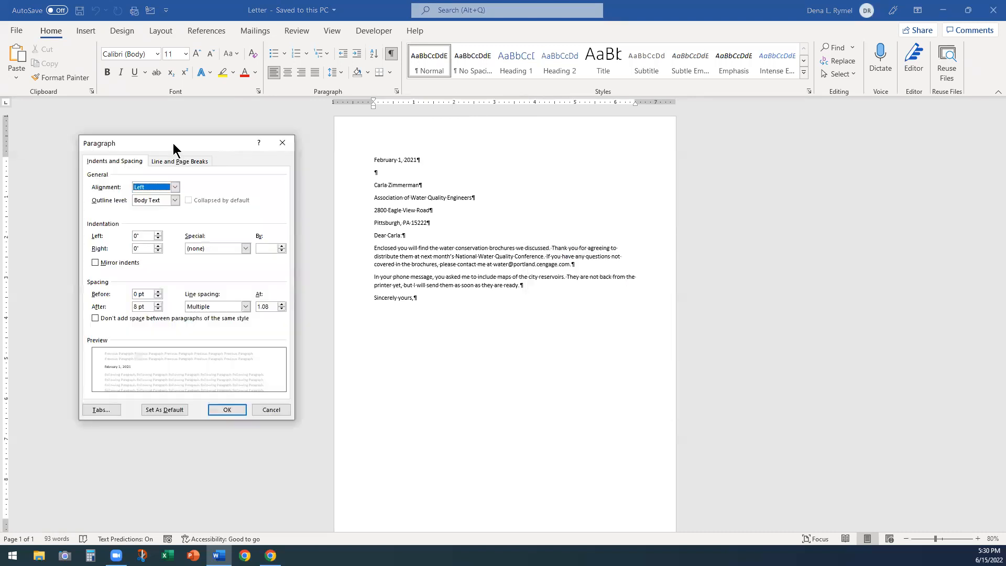
pyautogui.click(164, 156)
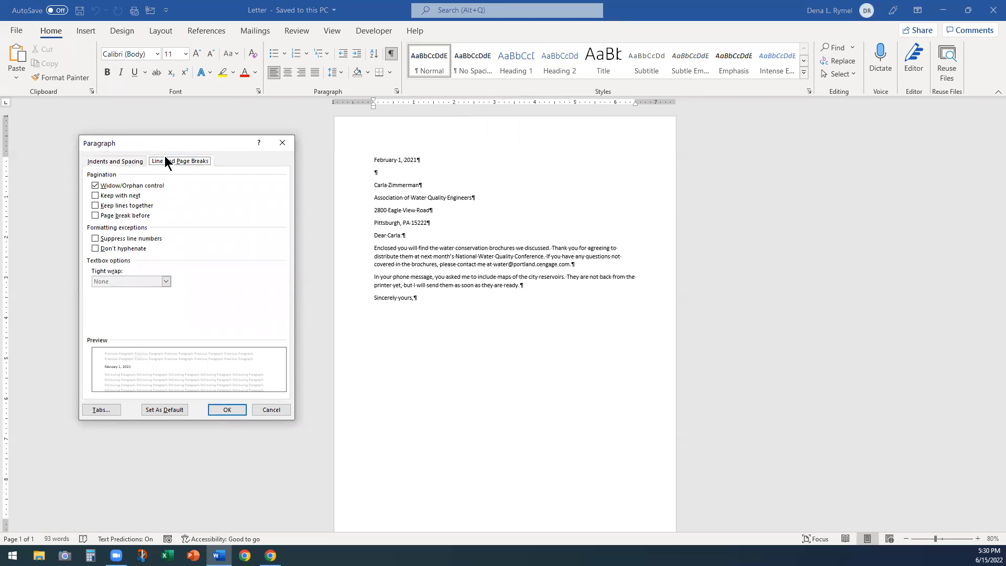
pyautogui.click(117, 161)
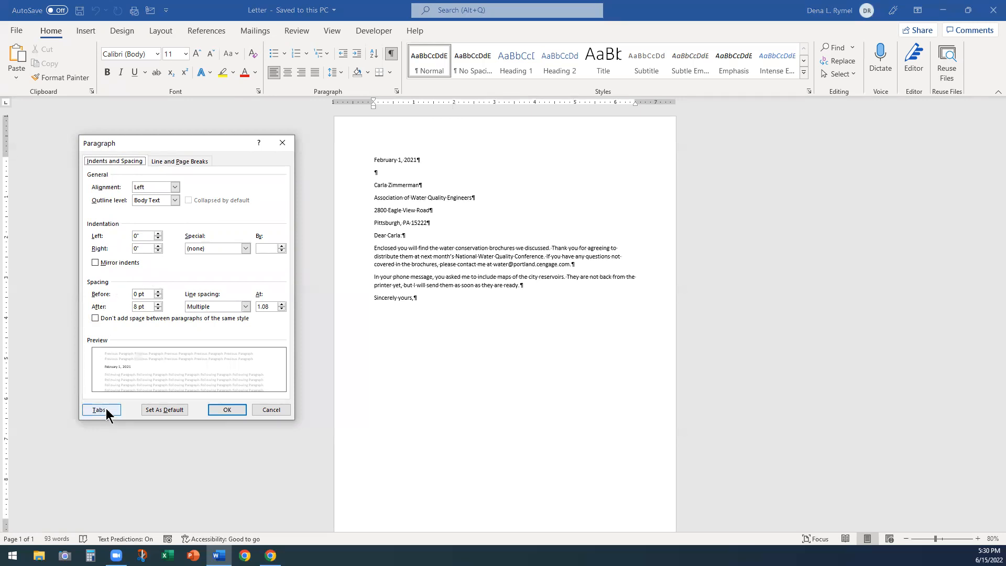
pyautogui.click(271, 410)
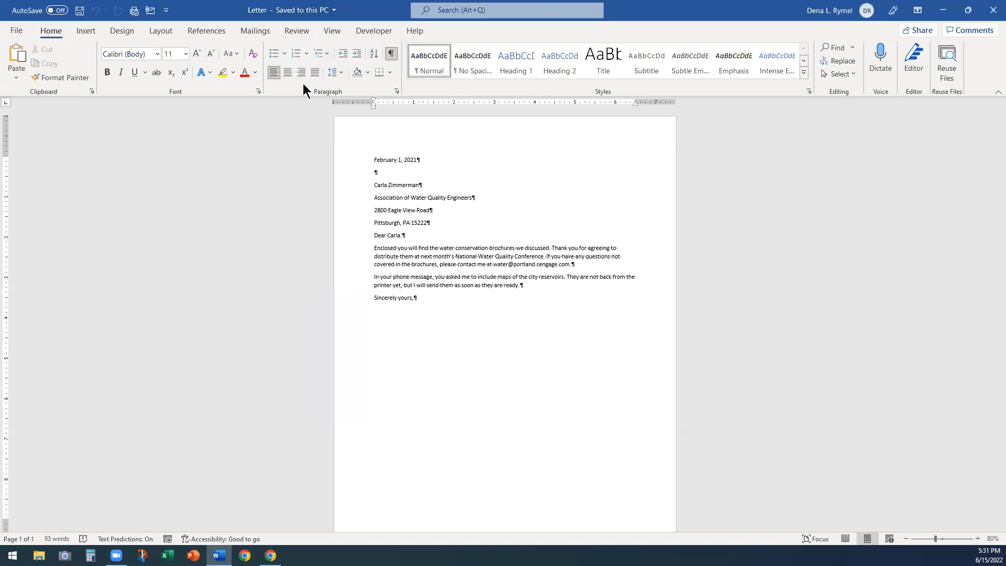
pyautogui.click(159, 32)
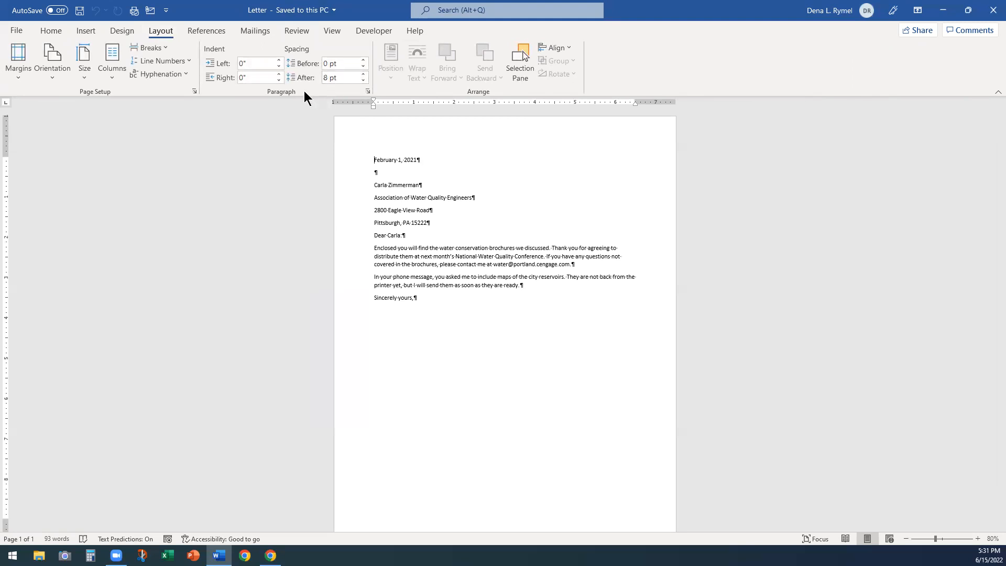
pyautogui.click(370, 90)
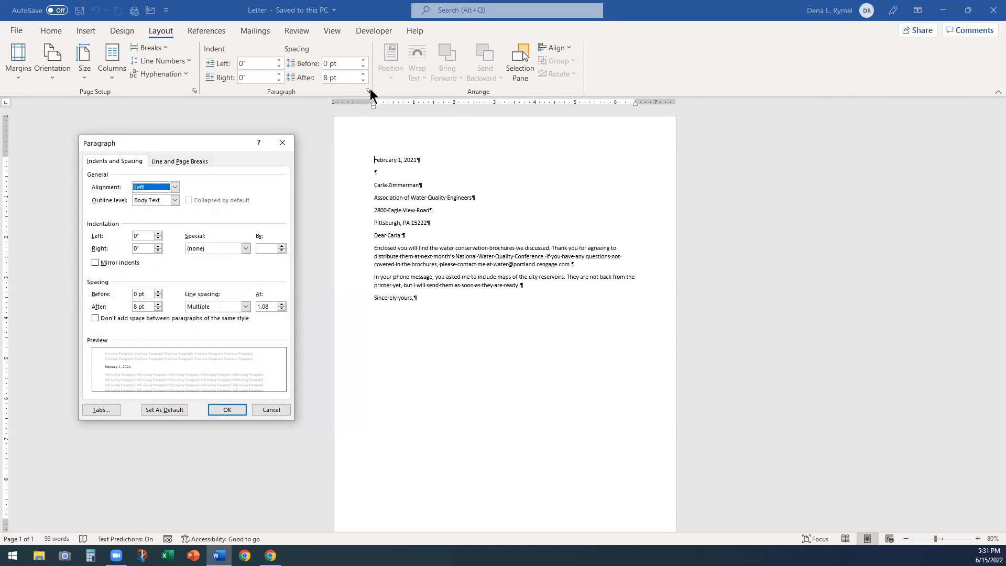
pyautogui.click(283, 143)
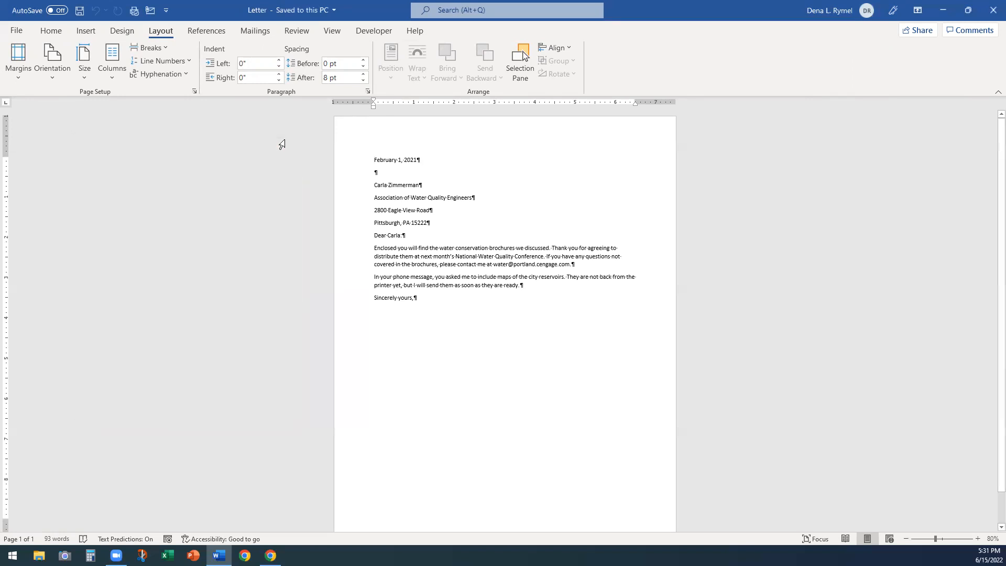
# Set a custom top margin of 2.5 inches for the whole letter in Page Setup
pyautogui.click(52, 31)
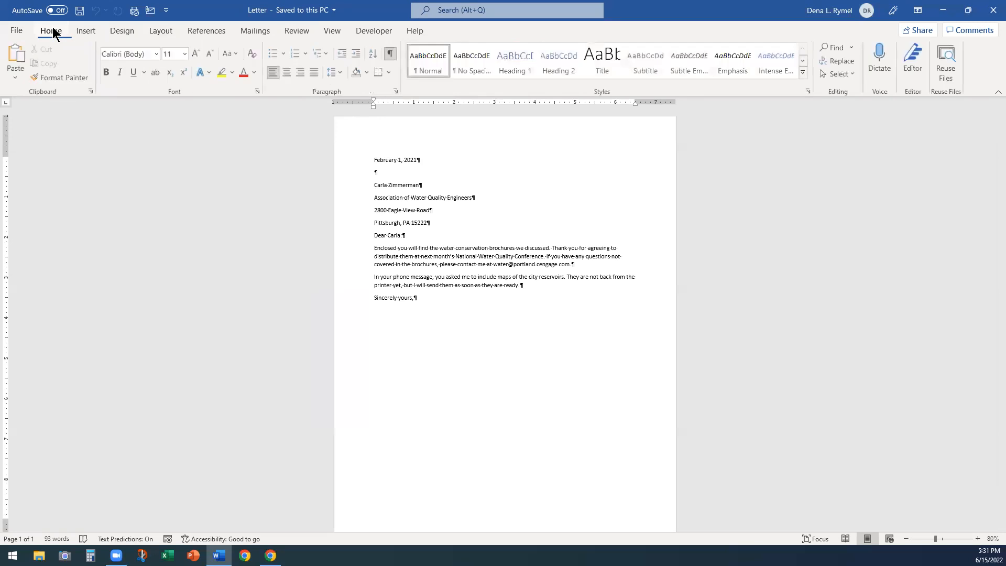
pyautogui.click(167, 35)
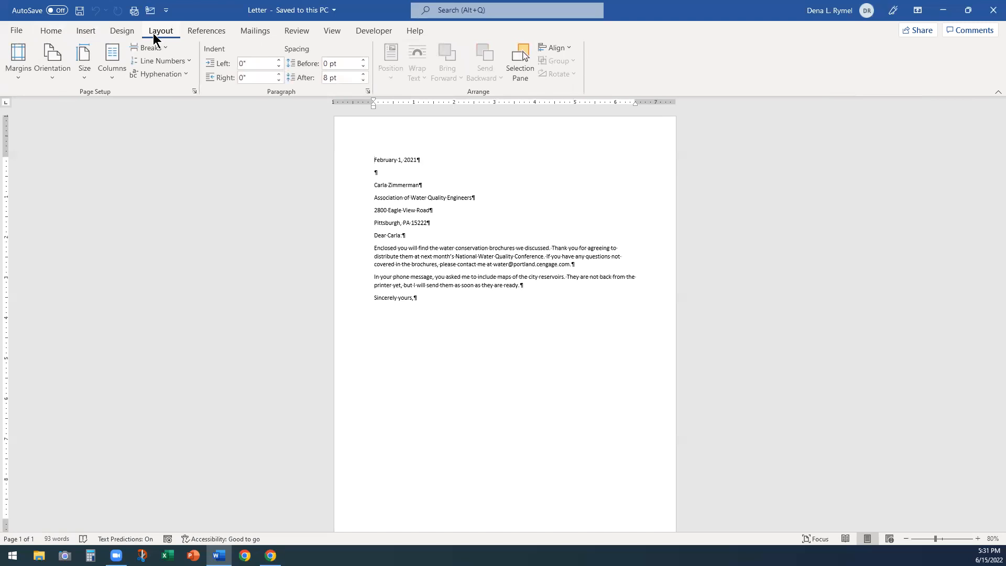
pyautogui.click(16, 74)
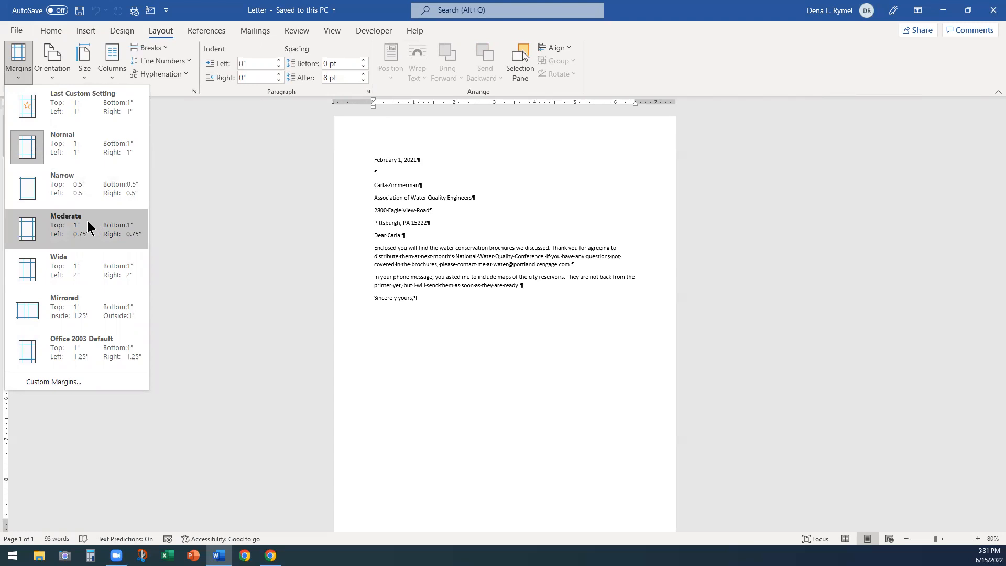
pyautogui.click(37, 382)
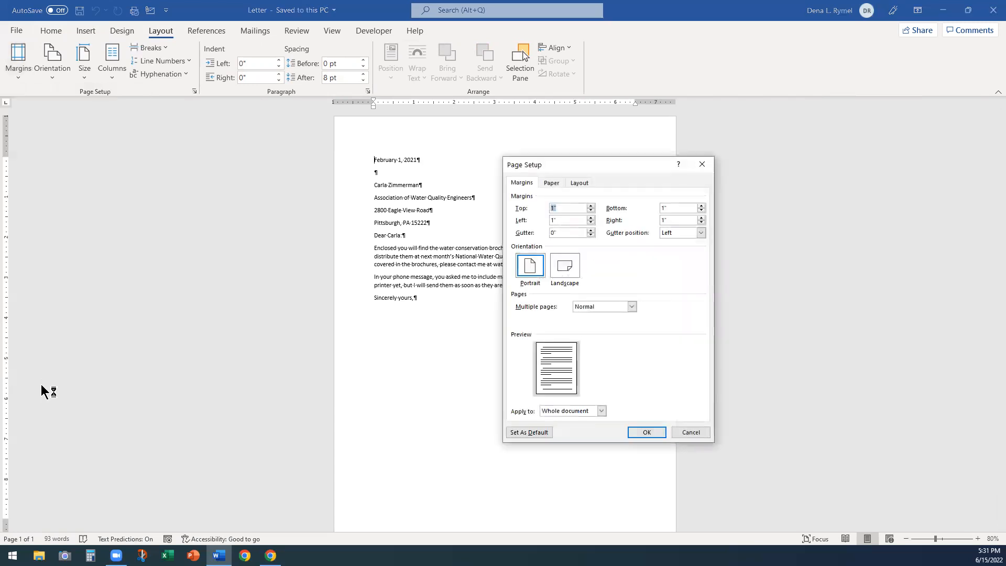
pyautogui.moveTo(590, 165); pyautogui.dragTo(174, 172)
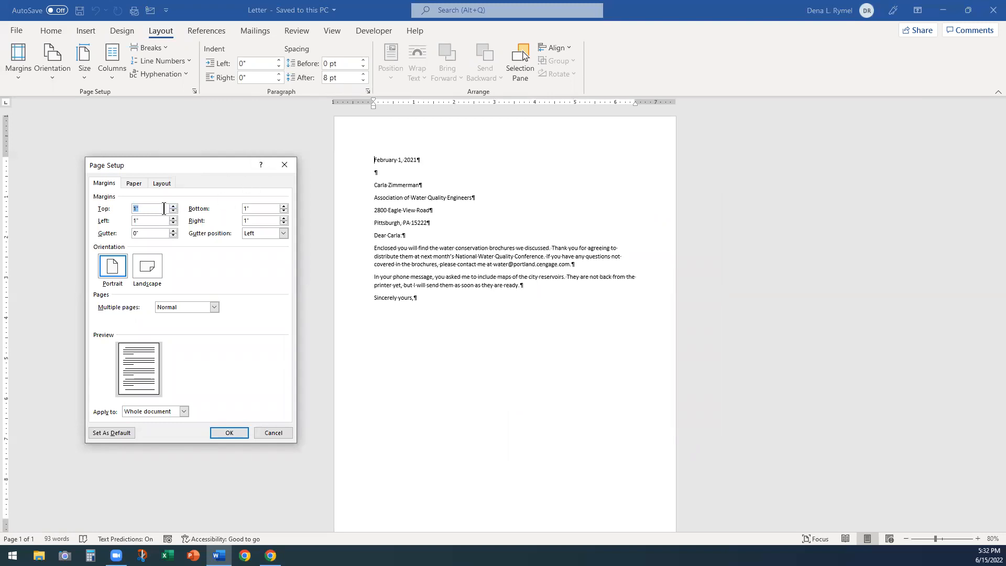
pyautogui.write('2.5')
pyautogui.click(229, 432)
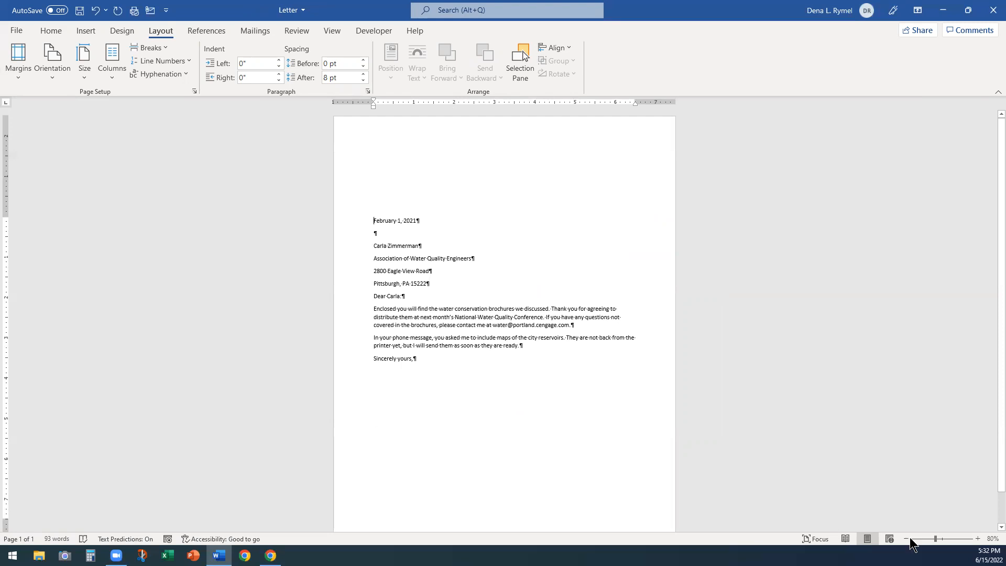
# Examine the letter's separate paragraphs by selecting the first body paragraph, the date line, the blank line, the recipient's name and the company line one at a time
pyautogui.click(977, 538)
pyautogui.click(976, 538)
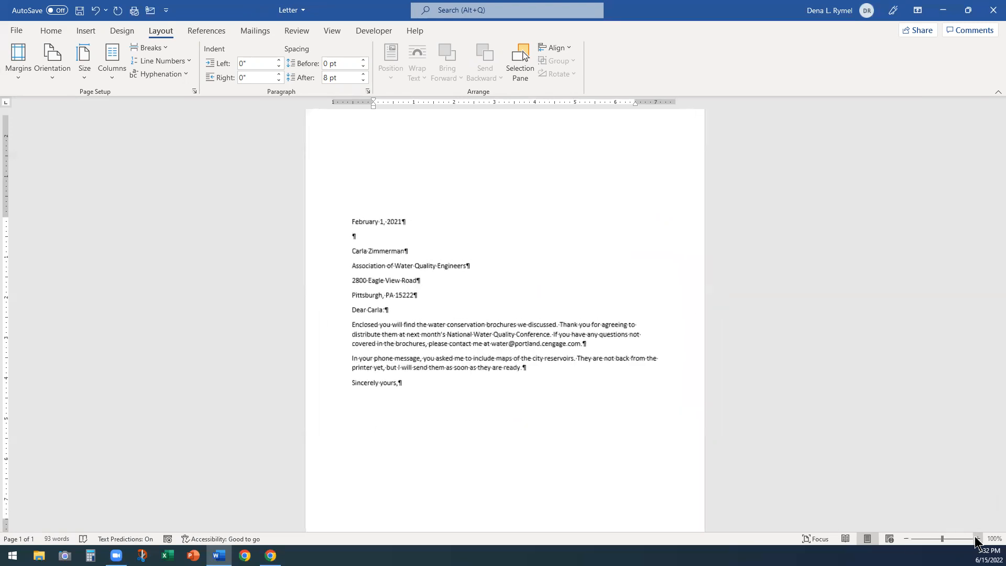
pyautogui.click(976, 538)
pyautogui.click(977, 538)
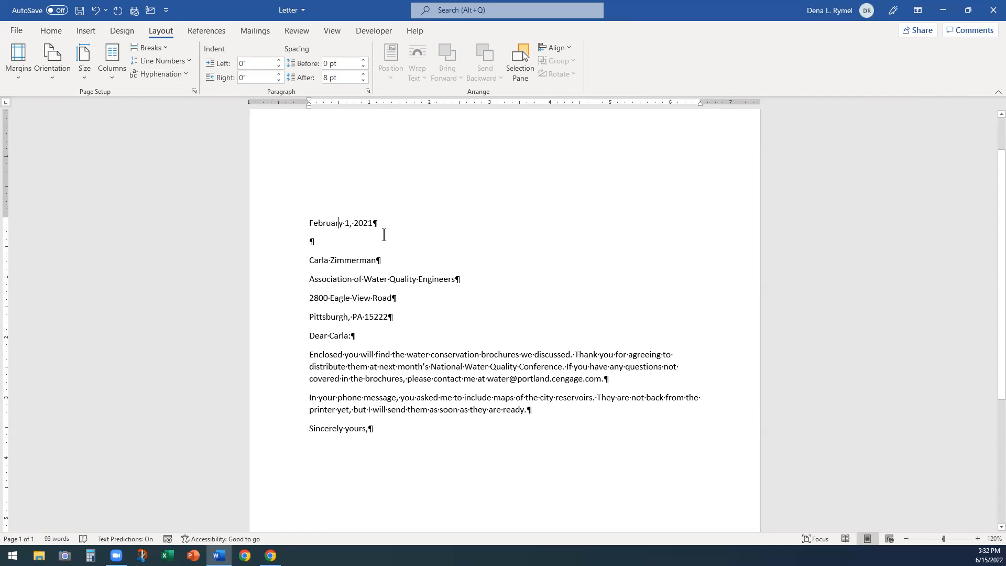
pyautogui.moveTo(295, 356); pyautogui.dragTo(296, 380)
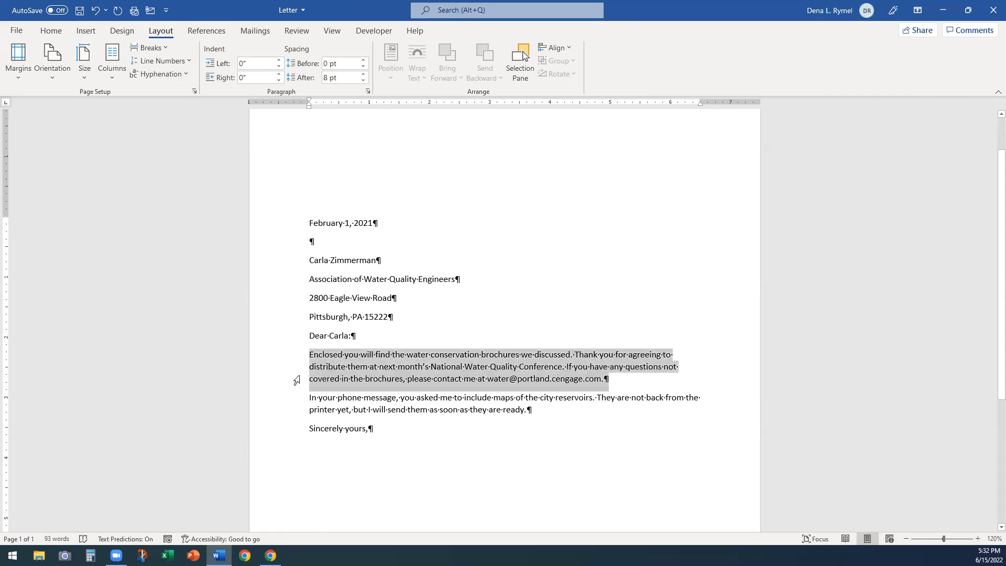
pyautogui.click(521, 297)
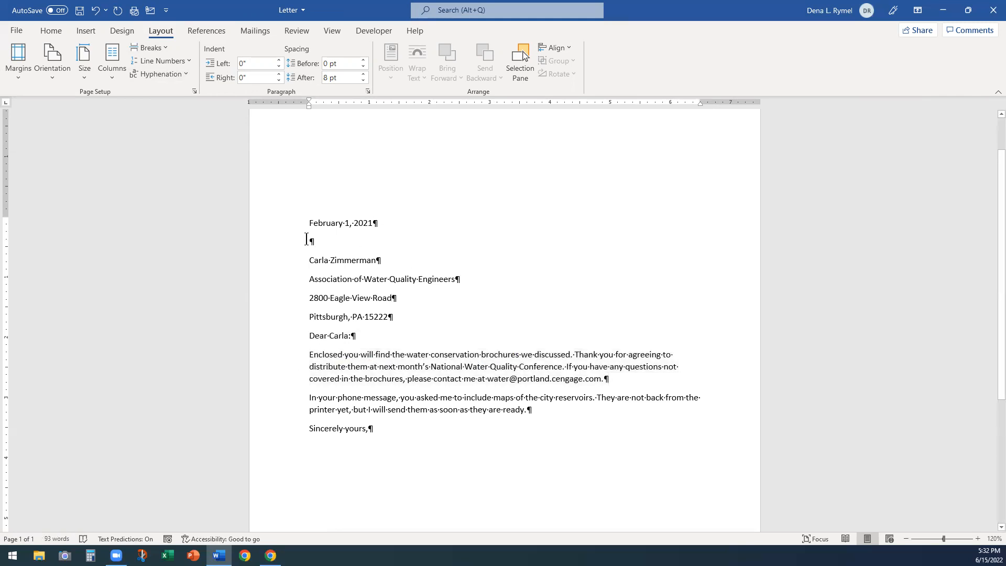
pyautogui.click(273, 225)
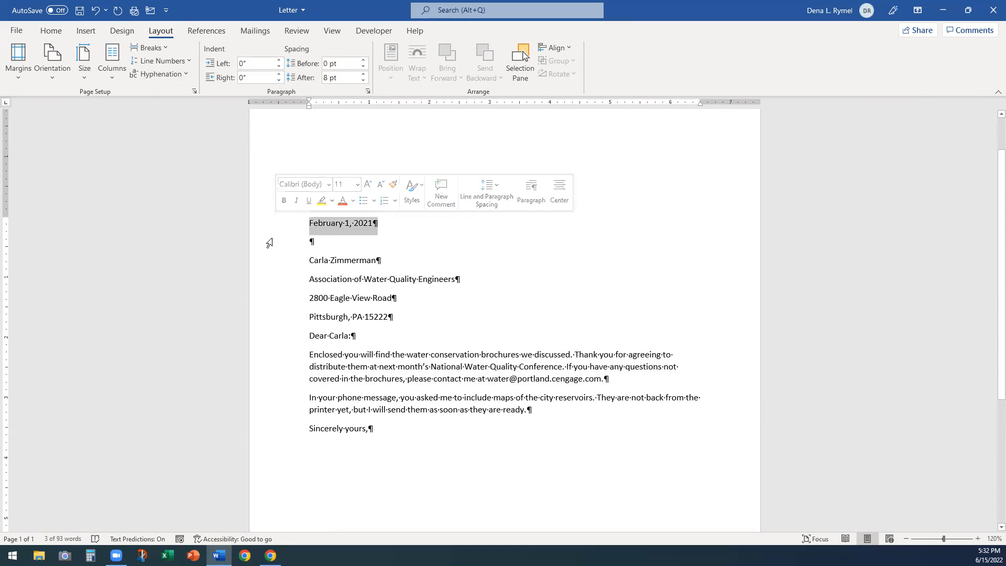
pyautogui.click(270, 242)
pyautogui.click(269, 261)
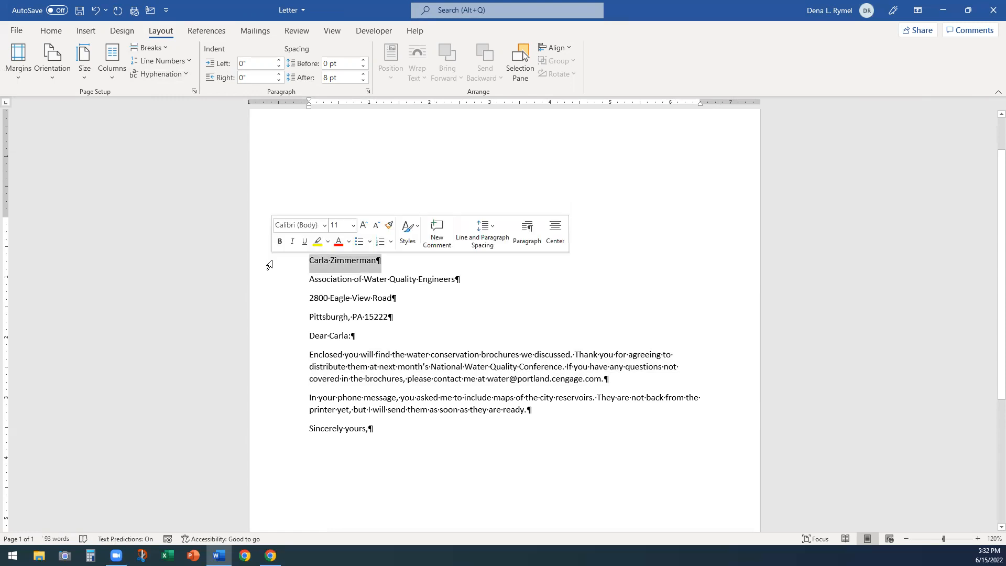
pyautogui.click(270, 286)
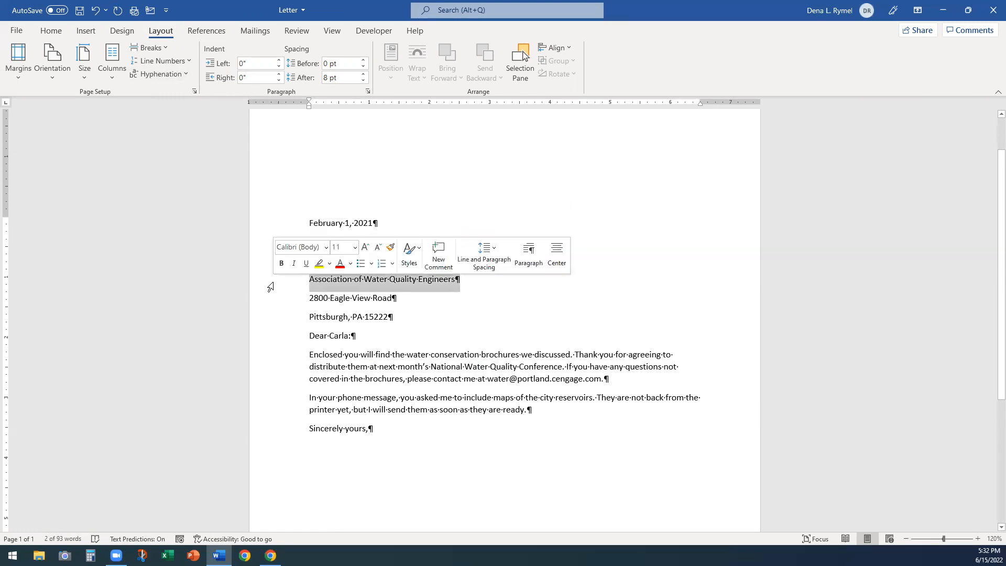
pyautogui.click(526, 315)
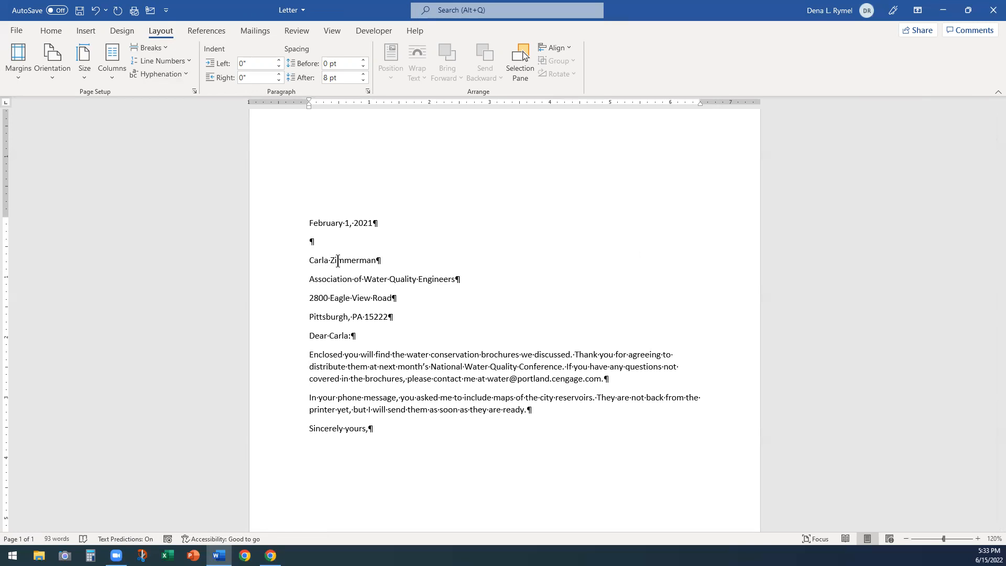
# Try setting the spacing after the recipient's name line to 0 pt with the Layout paragraph spacing, and undo the change
pyautogui.click(51, 30)
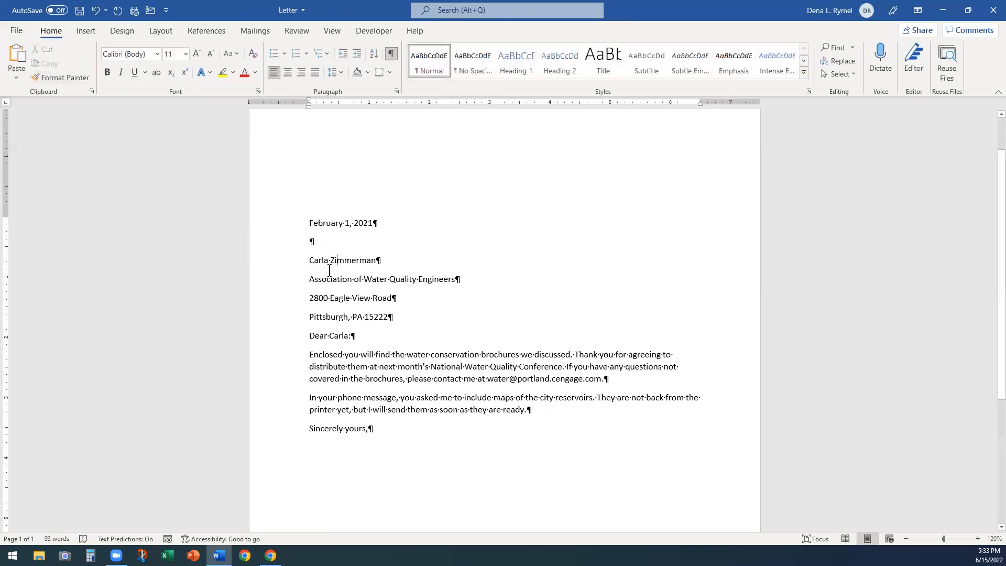
pyautogui.click(160, 30)
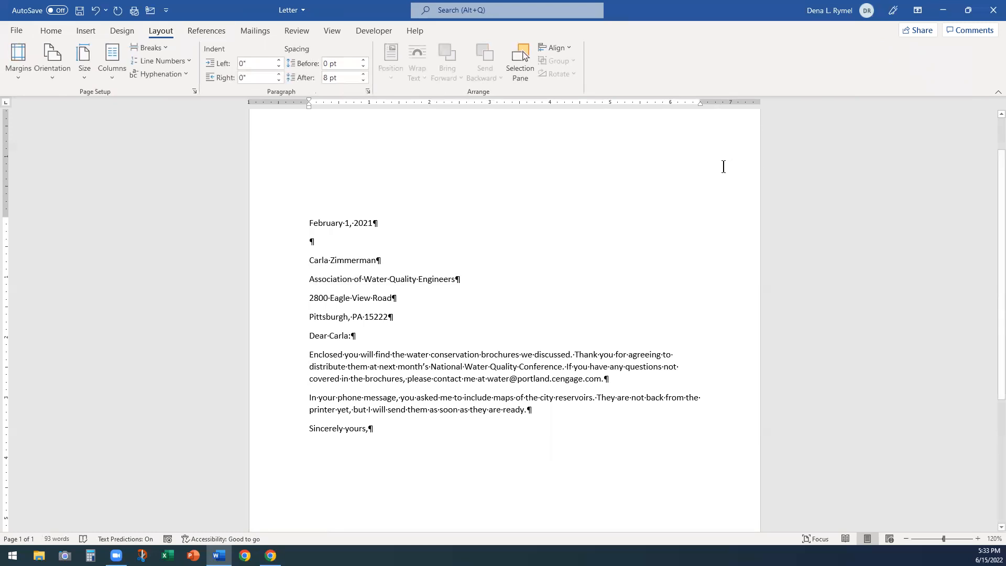
pyautogui.click(362, 80)
pyautogui.click(363, 80)
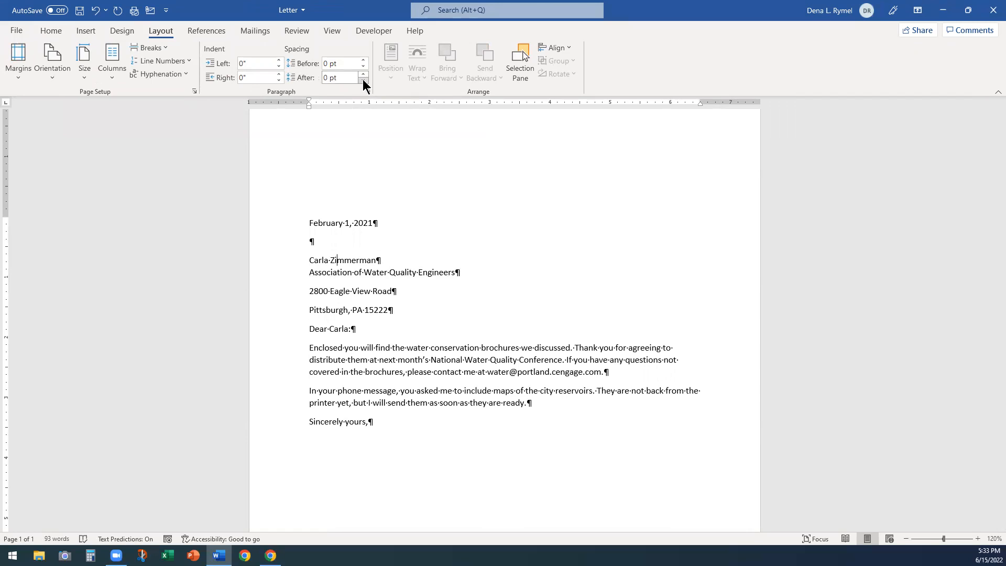
pyautogui.click(96, 11)
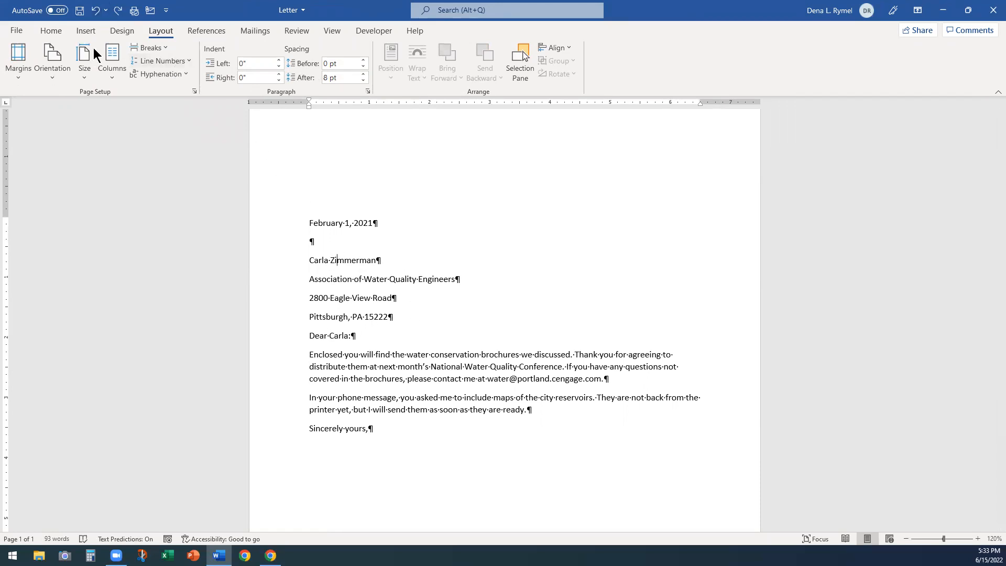
# Try setting the After spacing of the recipient's name line to 0 pt in the Paragraph dialog, and undo it
pyautogui.click(50, 33)
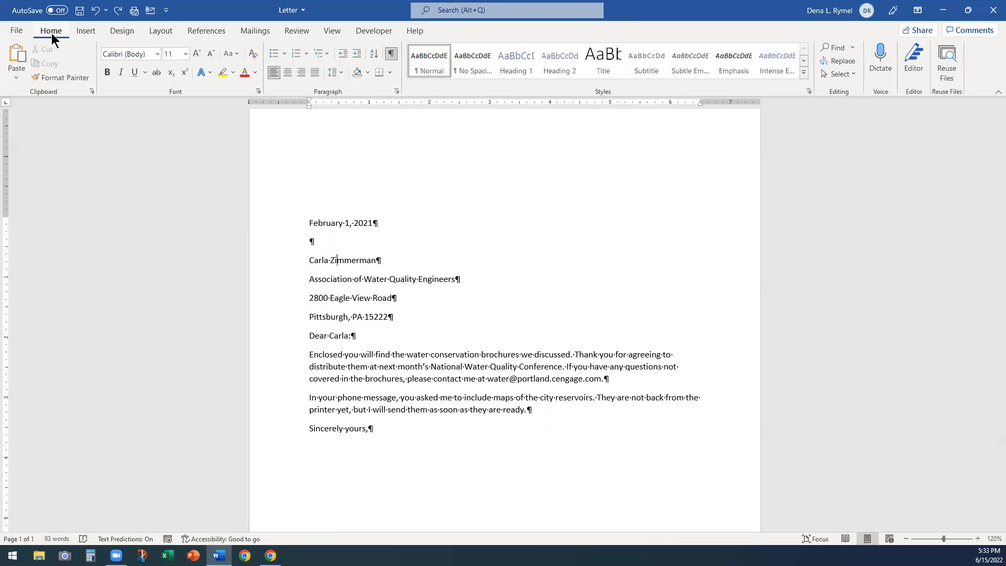
pyautogui.click(397, 91)
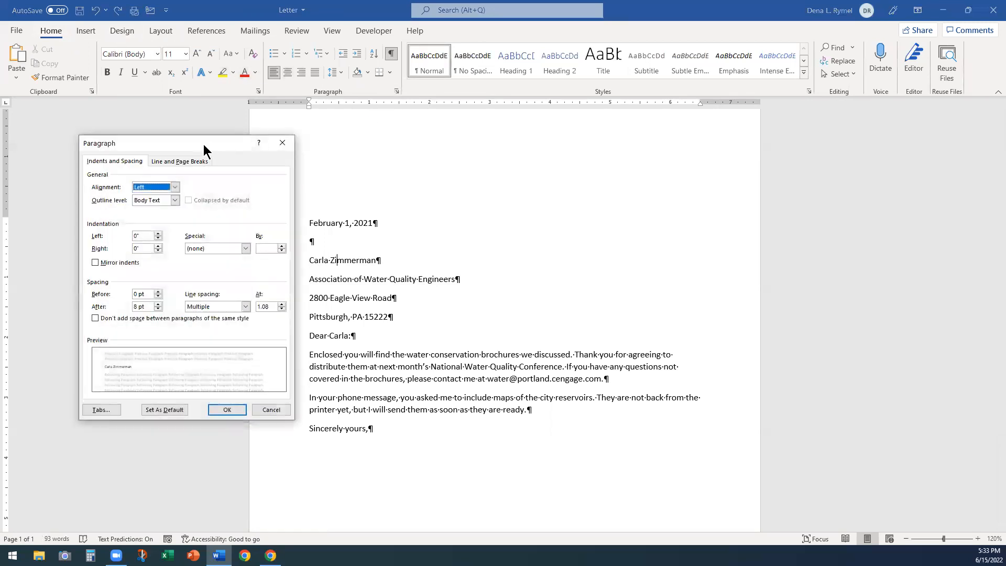
pyautogui.moveTo(205, 151); pyautogui.dragTo(162, 137)
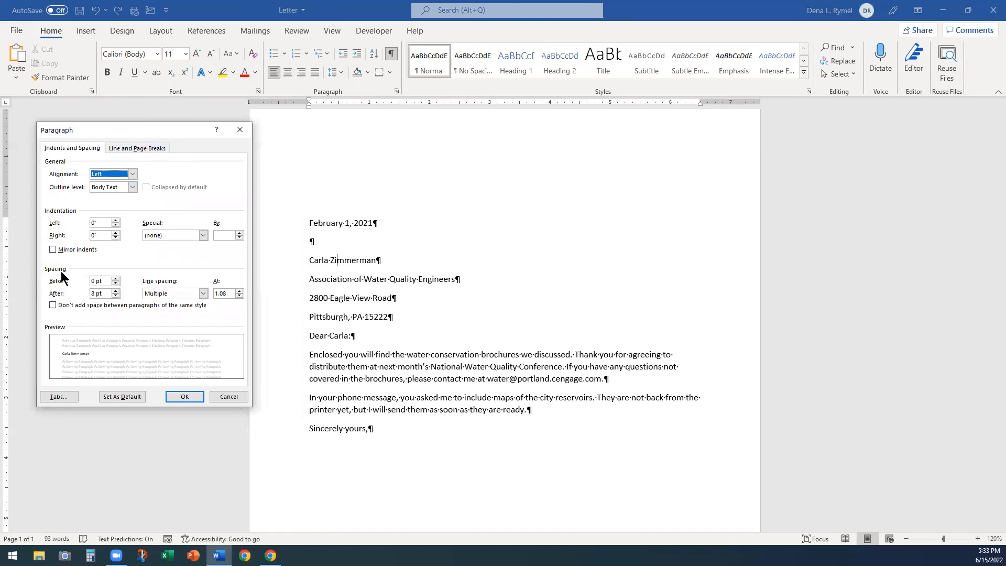
pyautogui.click(115, 296)
pyautogui.click(115, 296)
pyautogui.click(181, 397)
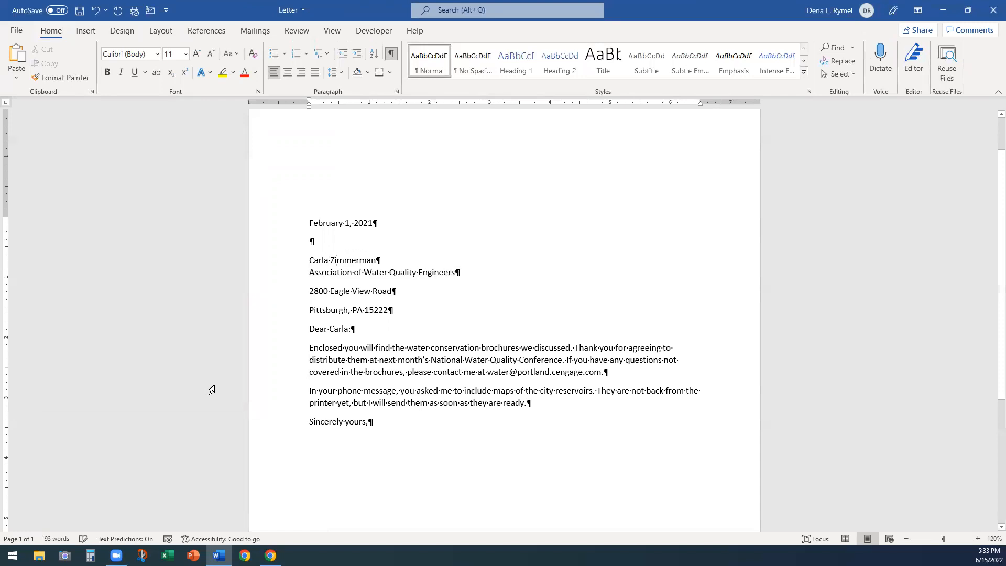
pyautogui.click(97, 15)
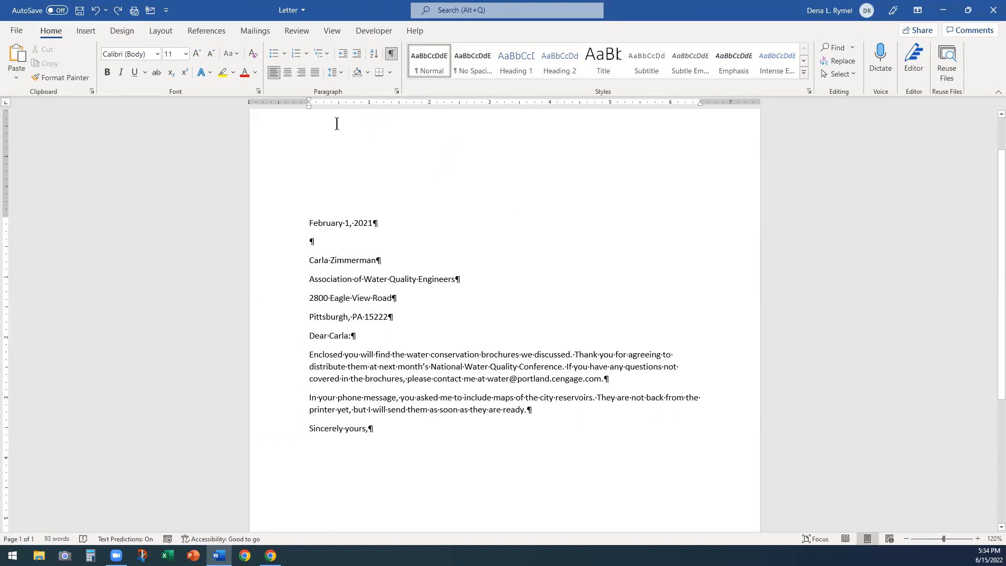
# Apply Remove Space After Paragraph to the recipient's name line
pyautogui.click(342, 73)
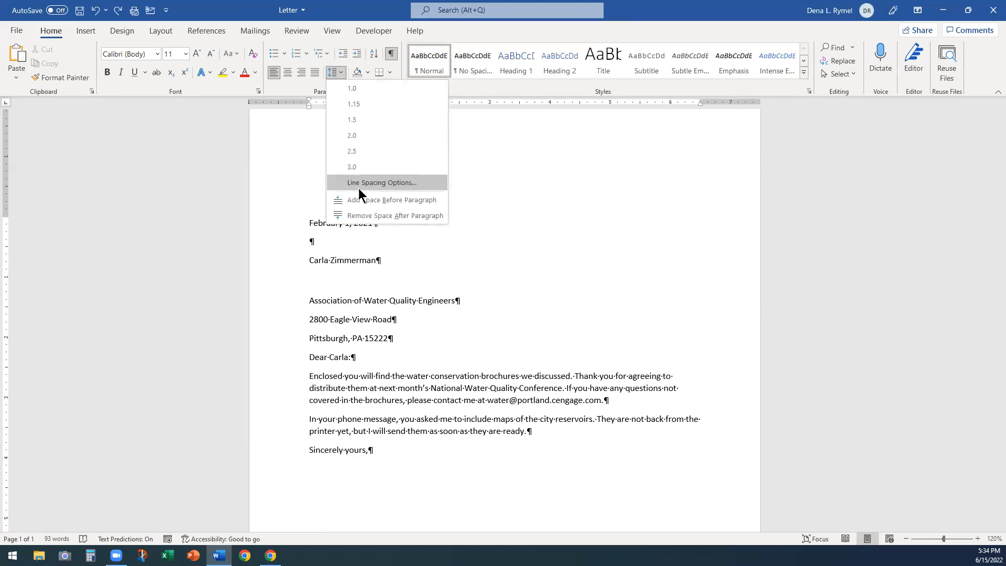
pyautogui.click(367, 216)
pyautogui.click(738, 263)
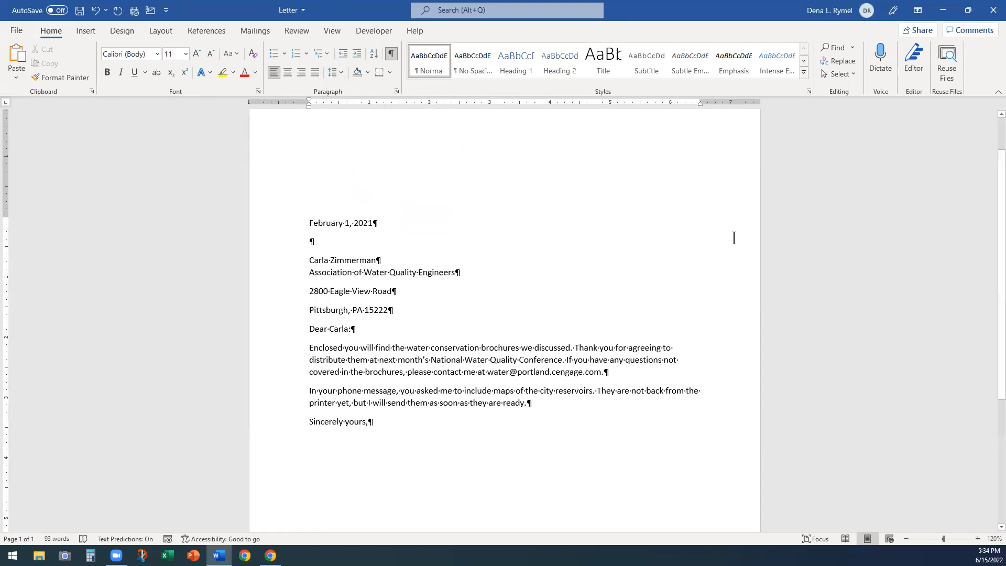
# Set the spacing after the Association of Water Quality Engineers line to 0 pt
pyautogui.click(270, 276)
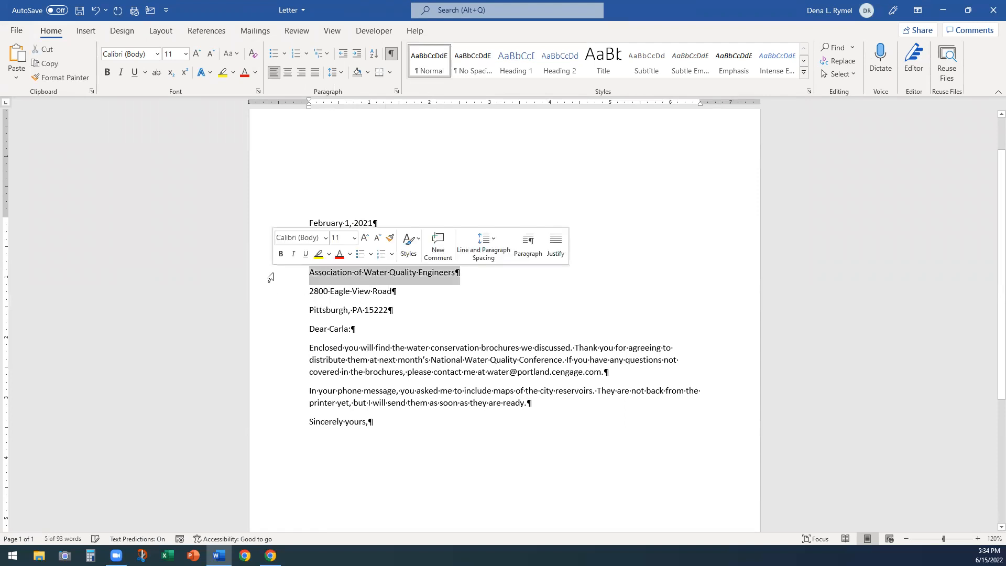
pyautogui.click(161, 31)
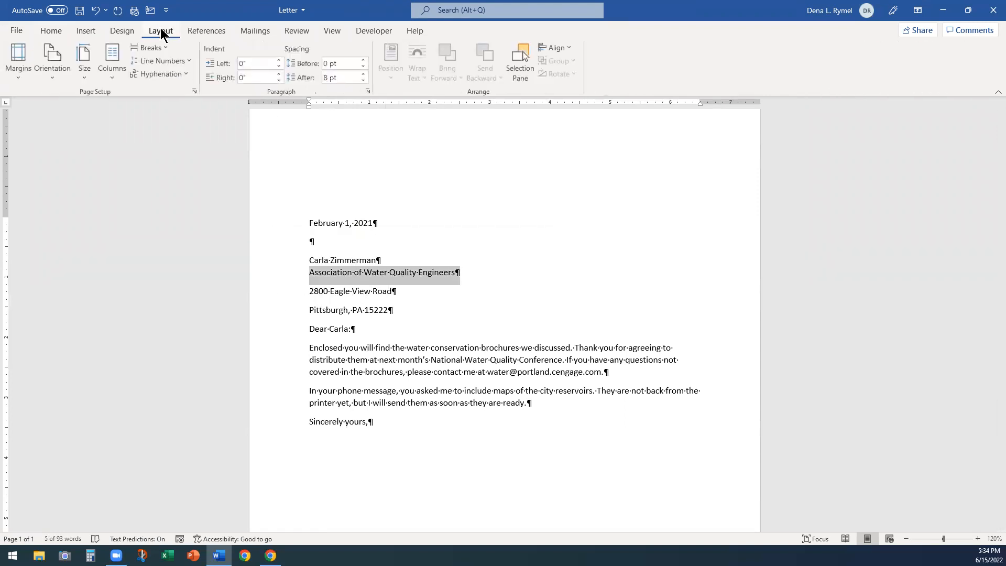
pyautogui.click(365, 79)
pyautogui.click(366, 78)
pyautogui.click(585, 276)
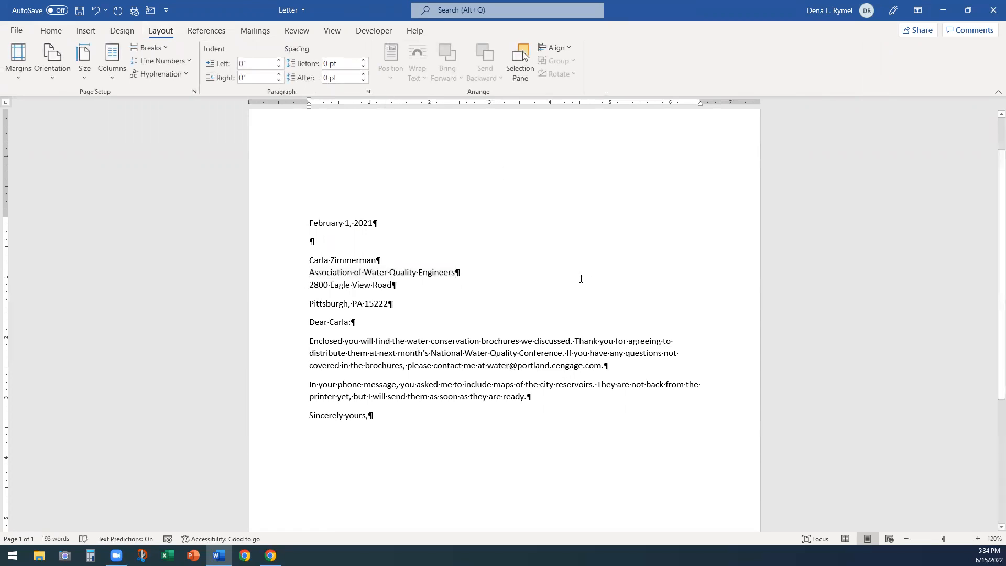
# Set the spacing after the street address line of the inside address to 0 pt
pyautogui.click(356, 284)
pyautogui.click(365, 80)
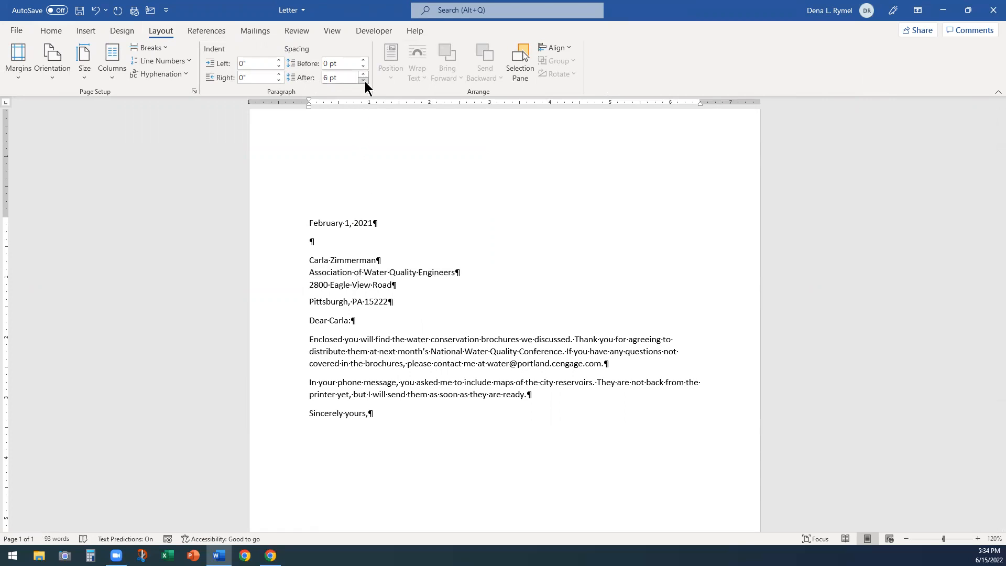
pyautogui.click(364, 81)
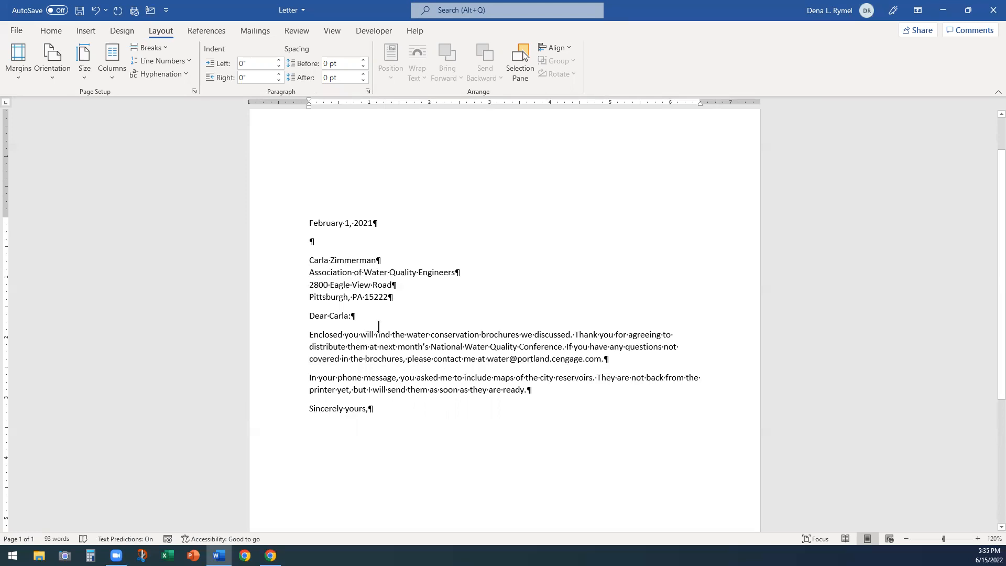
# Select the first body paragraph, try justified, centered and right alignment on it, and return it to left alignment
pyautogui.click(383, 349)
pyautogui.moveTo(313, 336); pyautogui.dragTo(625, 354)
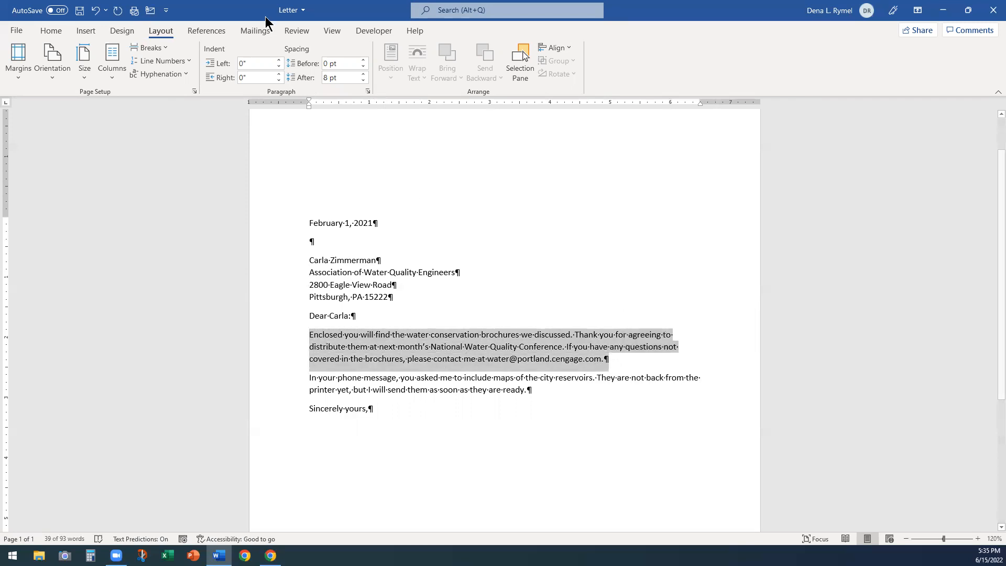
pyautogui.click(50, 30)
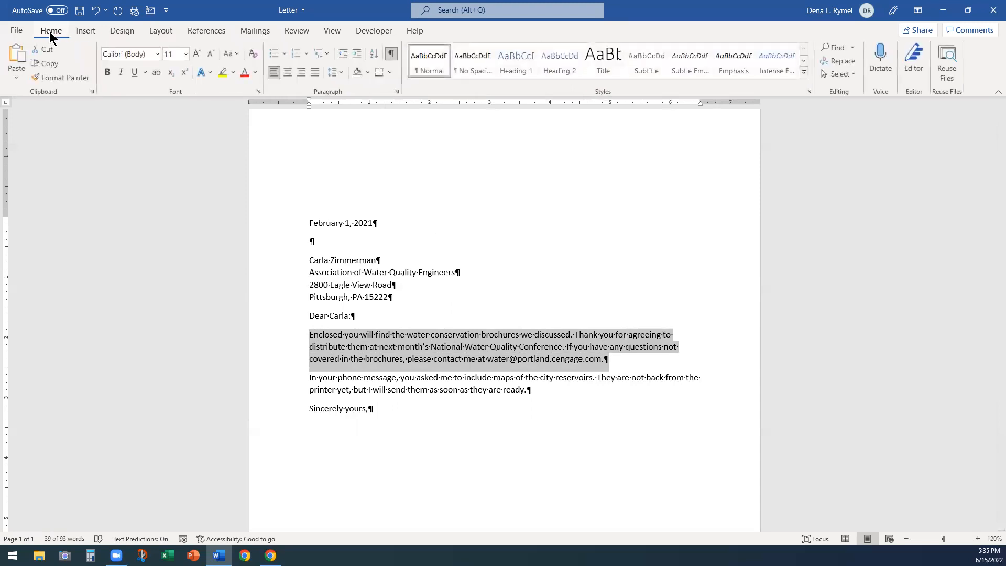
pyautogui.hotkey('ctrl', 'j')
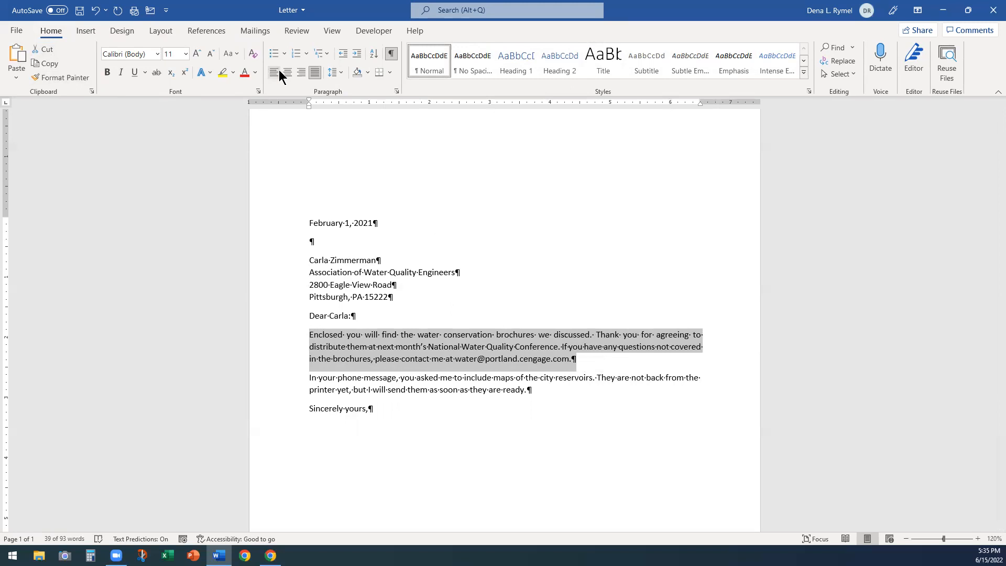
pyautogui.click(274, 73)
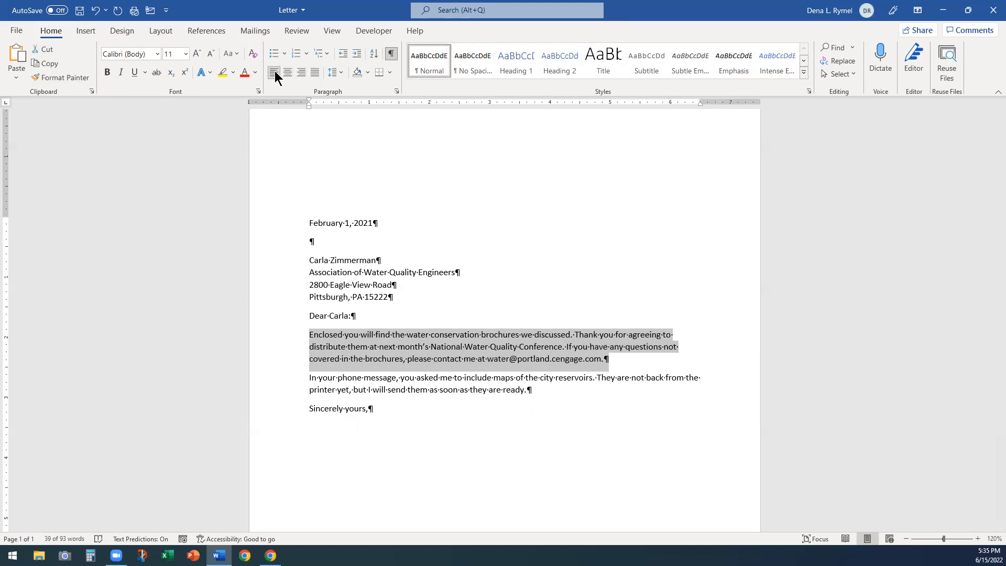
pyautogui.click(287, 76)
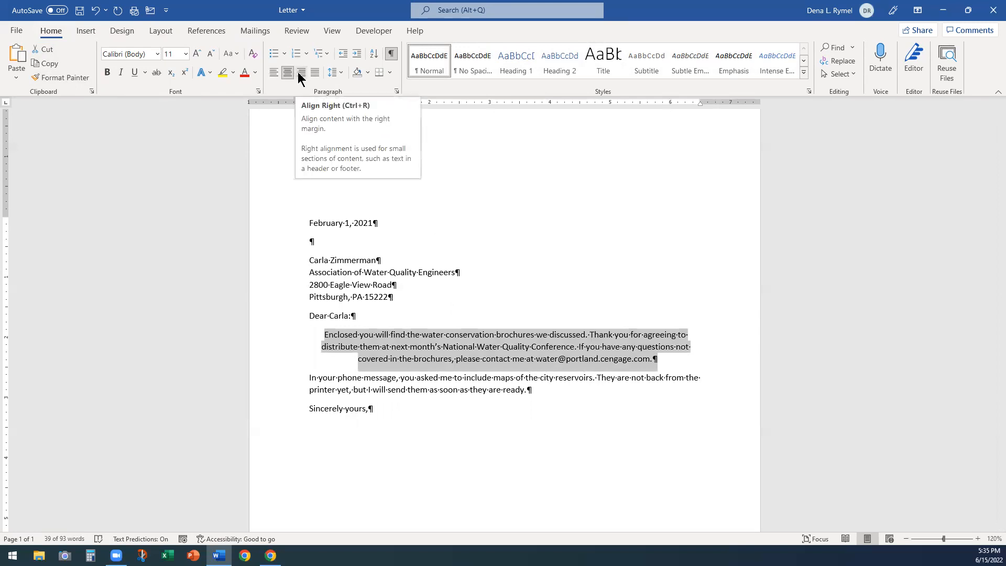
pyautogui.click(301, 74)
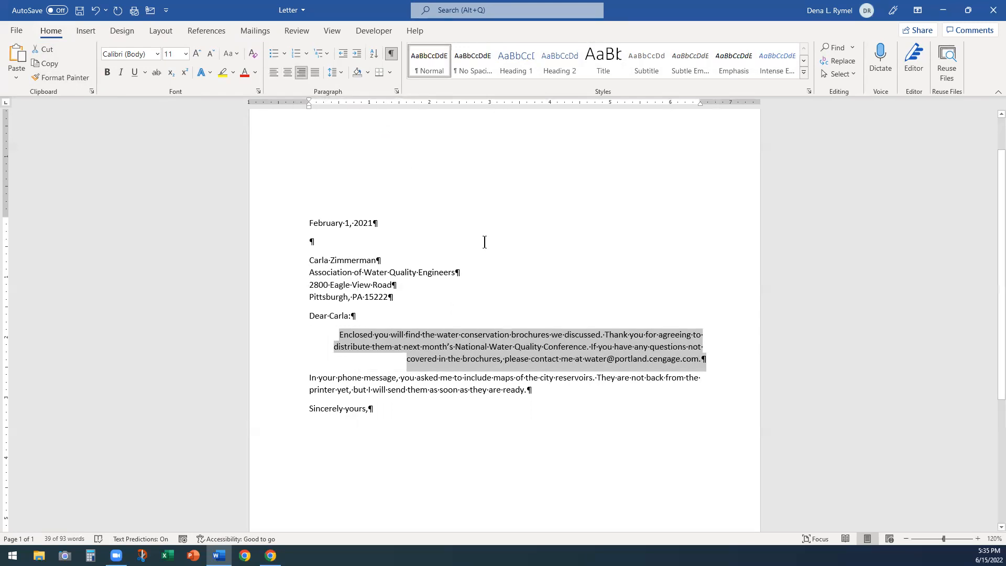
pyautogui.click(273, 73)
# With only the cursor in the first body paragraph, try center and right alignment, and restore left alignment
pyautogui.click(408, 348)
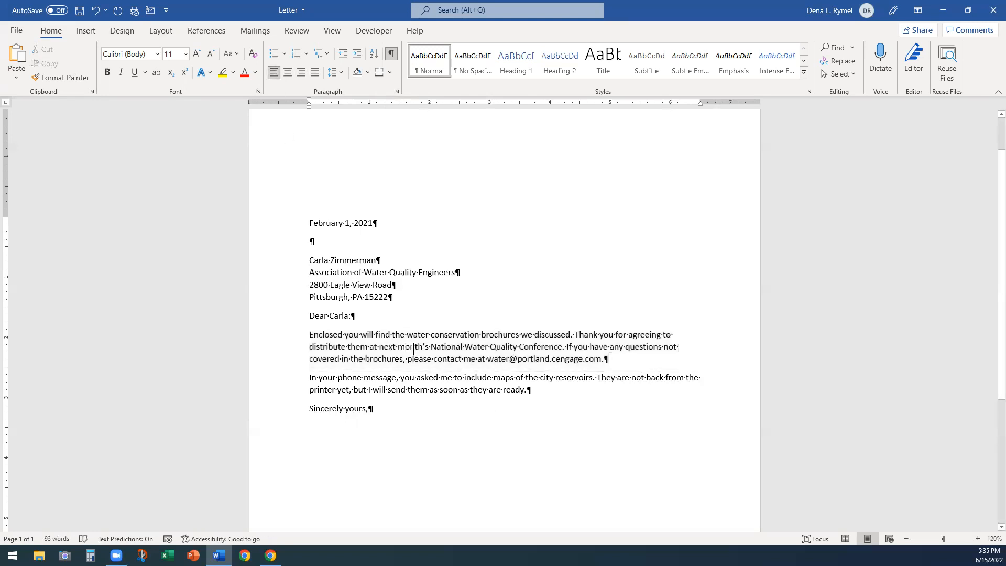
pyautogui.click(289, 71)
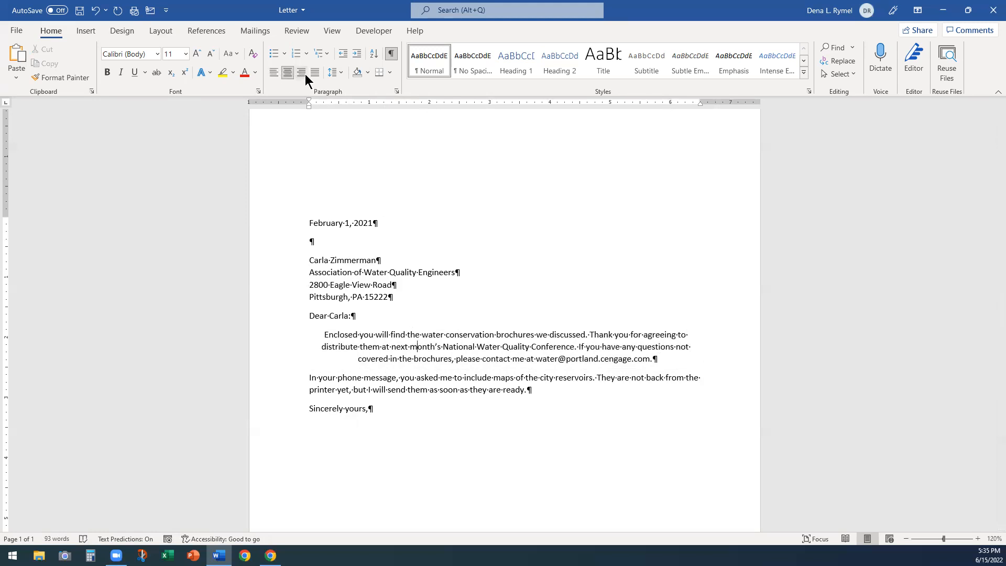
pyautogui.click(304, 74)
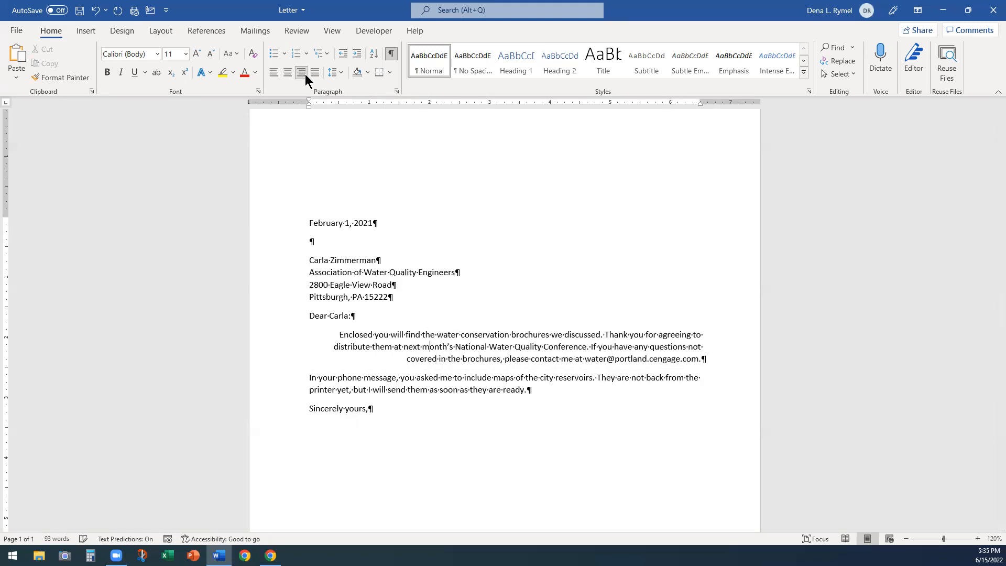
pyautogui.click(274, 74)
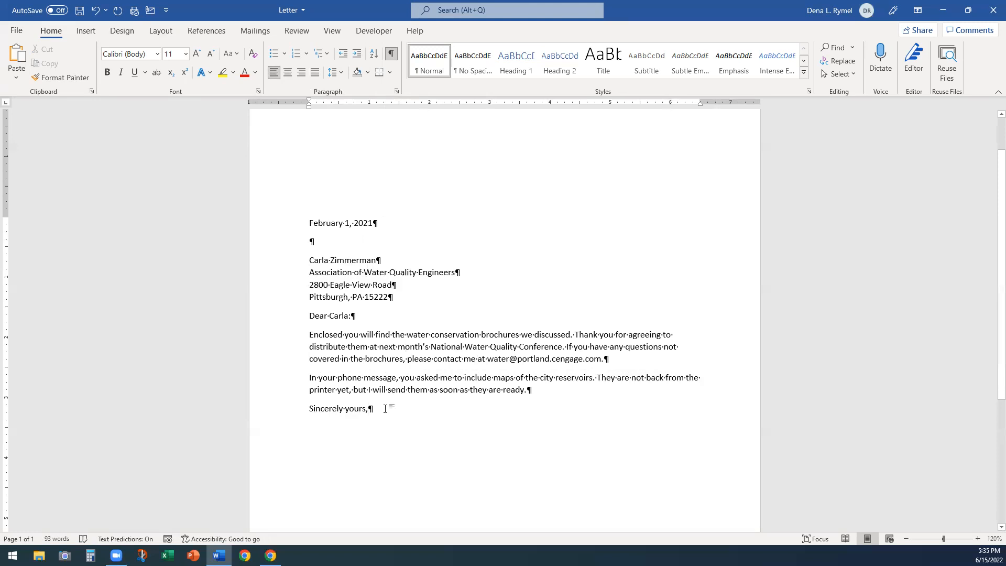
# Add two blank paragraphs after "Sincerely yours," and enter the sender's full name below them
pyautogui.press('Return')
pyautogui.press('Return')
pyautogui.press('Return')
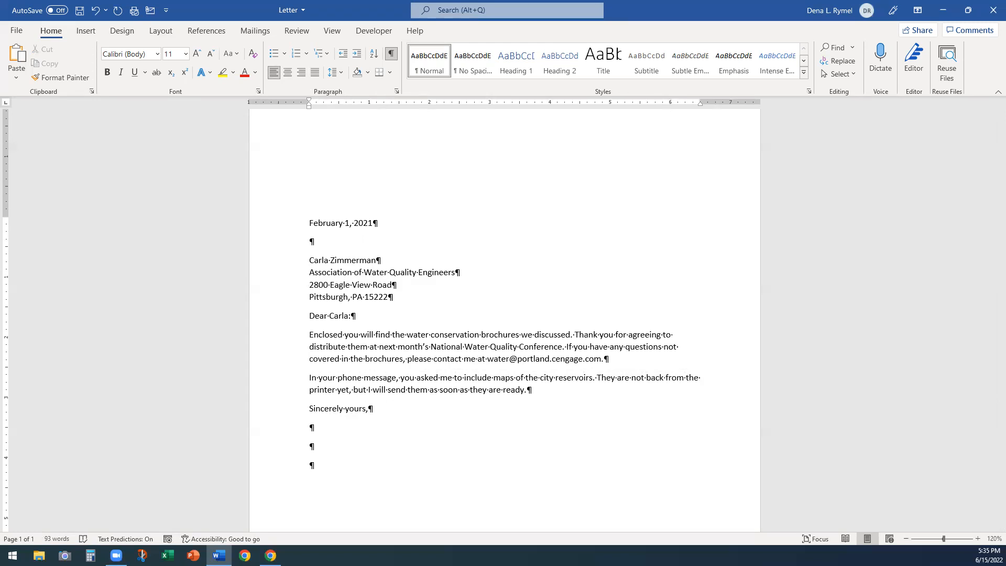
pyautogui.write('David Alzacar')
pyautogui.click(385, 408)
# Try a page break and a manual line break after the sender's name, removing each one
pyautogui.hotkey('ctrl', 'Return')
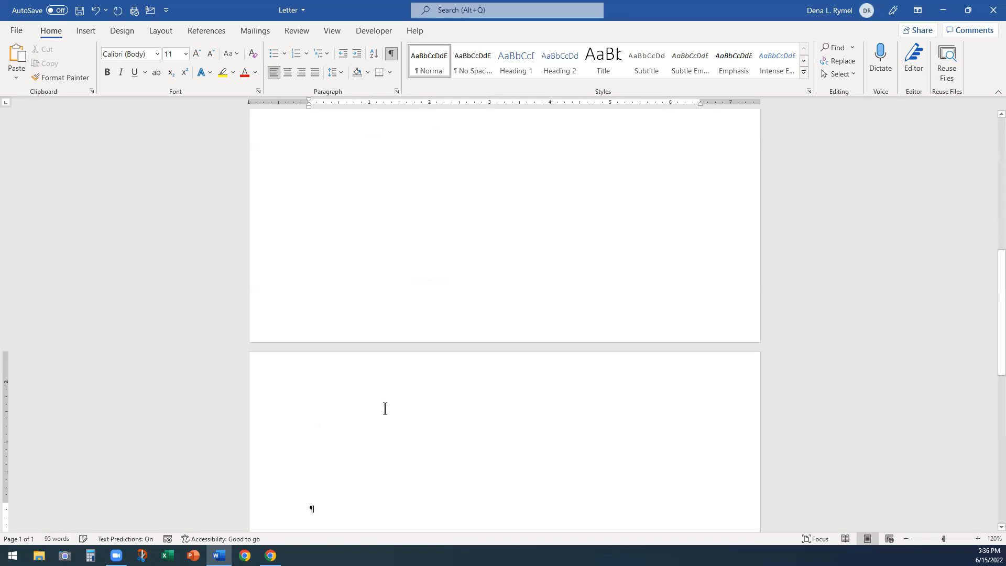
pyautogui.hotkey('ctrl', 'z')
pyautogui.hotkey('shift', 'Return')
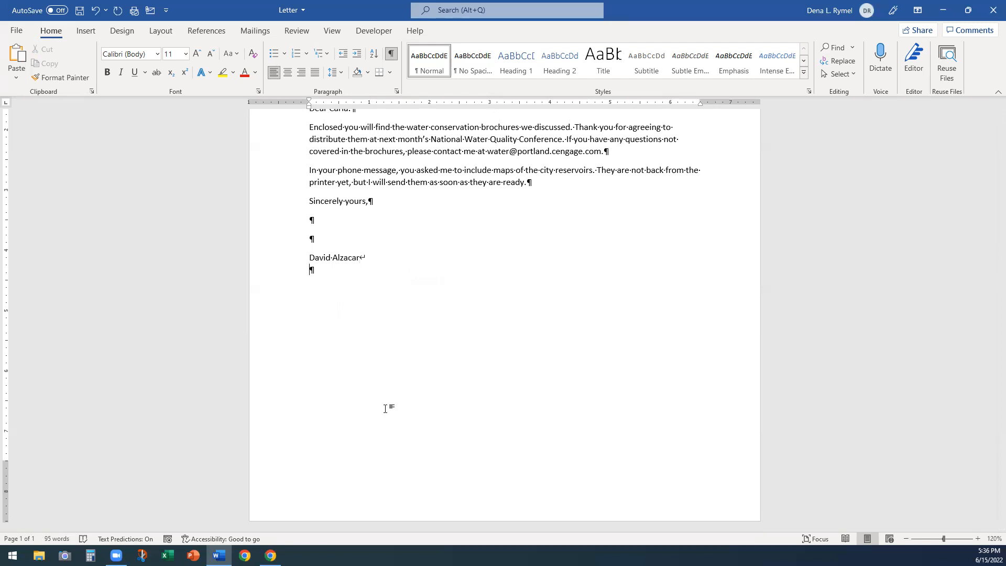
pyautogui.hotkey('ctrl', 'z')
pyautogui.hotkey('ctrl', 'y')
pyautogui.press('BackSpace')
# Add two new paragraphs below the sender's name: "Communications Director" and the typist's initials
pyautogui.press('Return')
pyautogui.write('Communications Director')
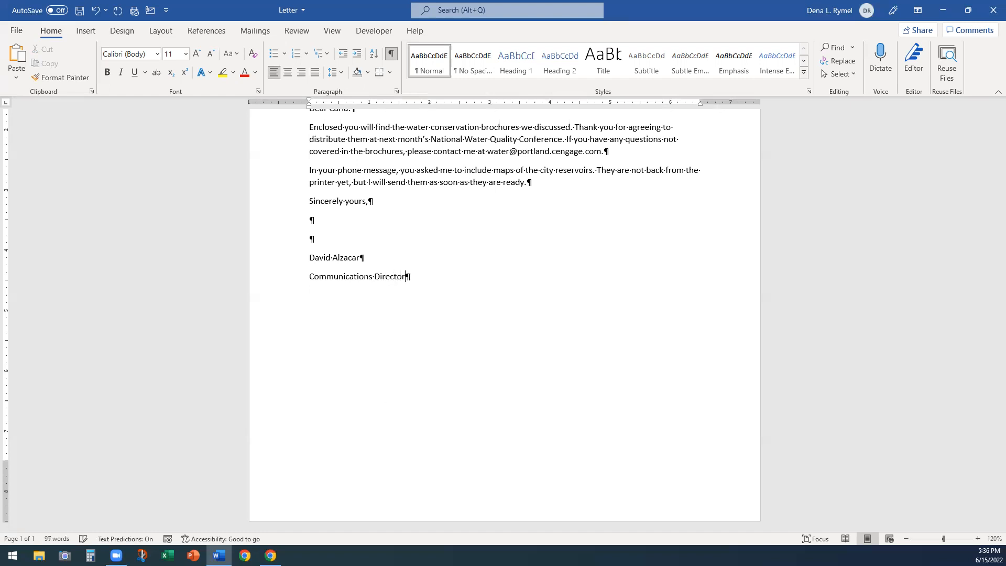
pyautogui.press('Return')
pyautogui.write('Dlr')
pyautogui.press('Return')
pyautogui.press('BackSpace')
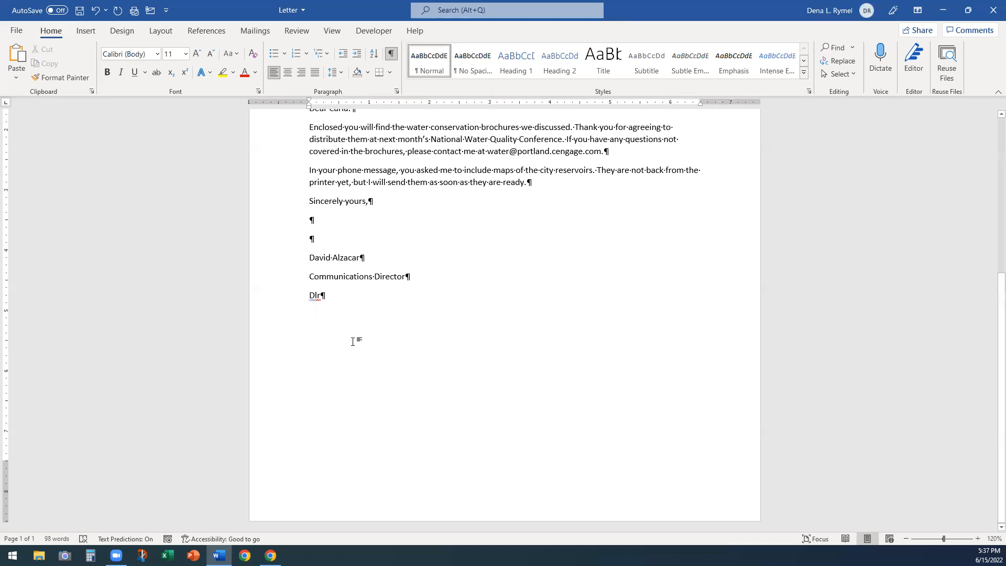
# Change the typist's initials to all lowercase and add "Enclosure" as a new paragraph below them
pyautogui.rightClick(317, 294)
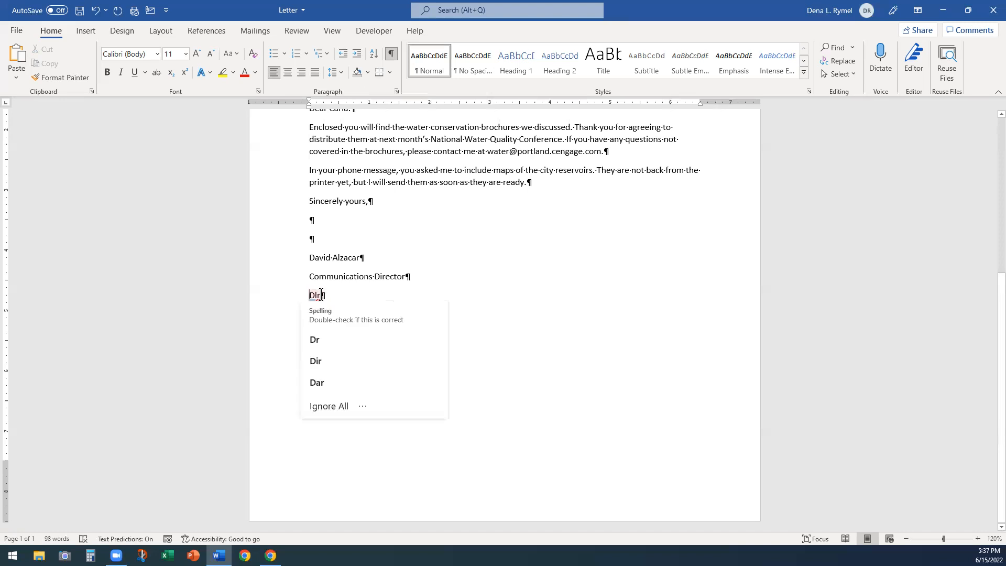
pyautogui.press('Delete')
pyautogui.write('d')
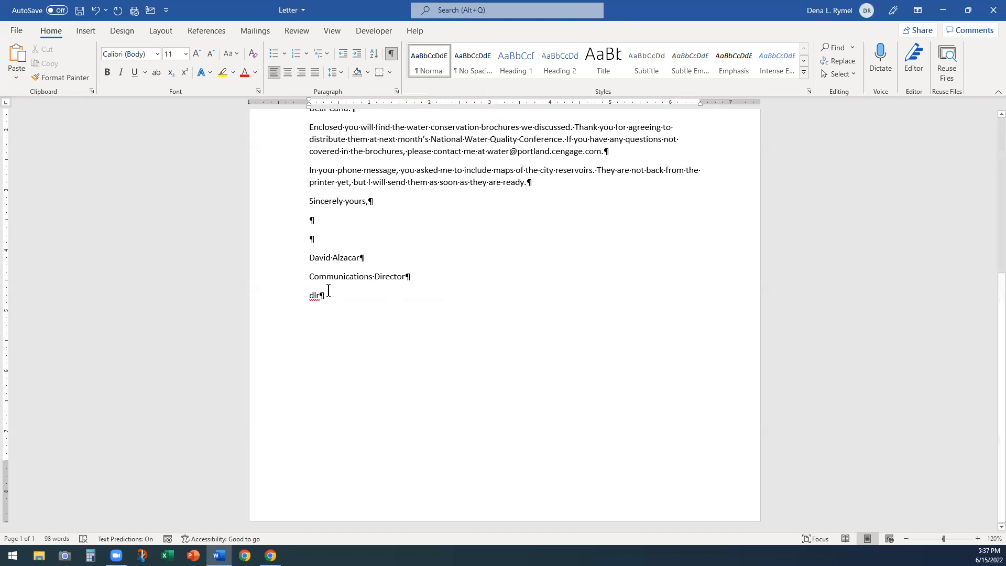
pyautogui.click(330, 296)
pyautogui.press('Return')
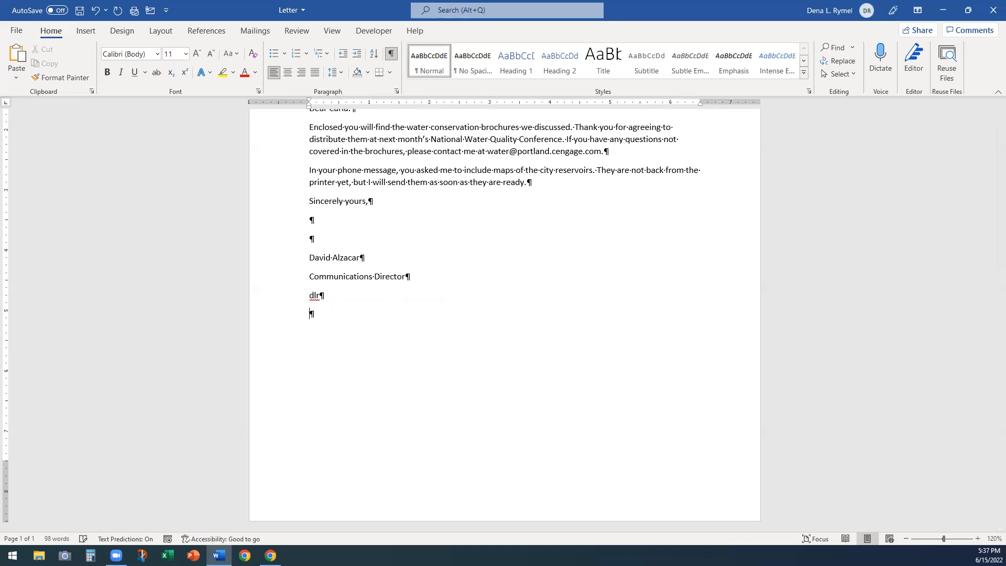
pyautogui.write('Enclosure')
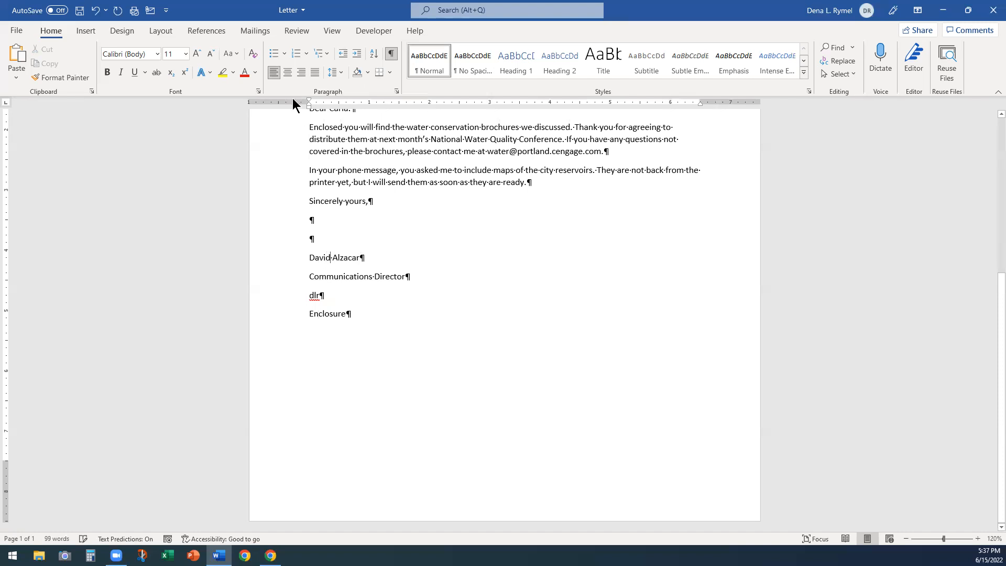
# Set the spacing after the sender's name line in the signature block to 0 pt
pyautogui.click(162, 32)
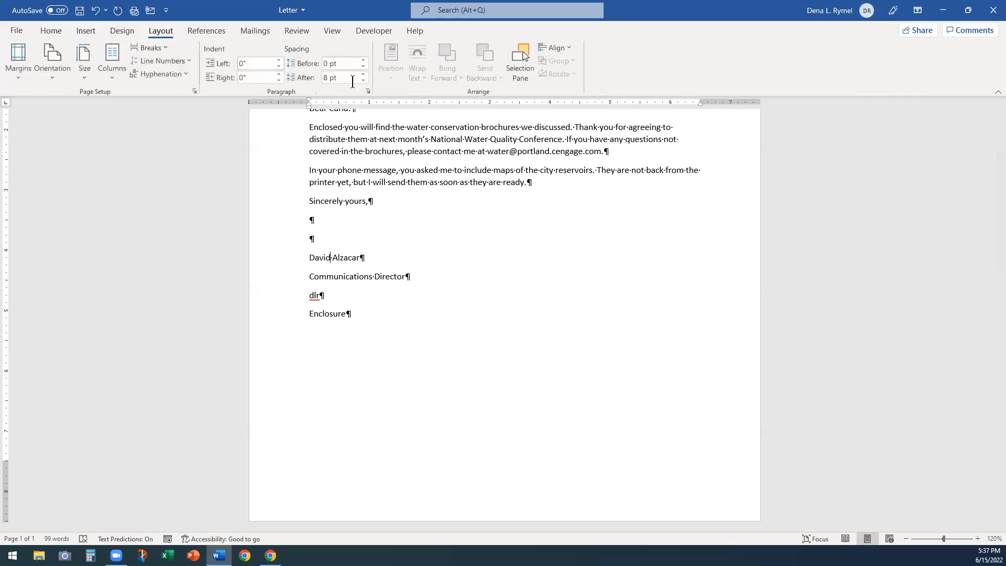
pyautogui.click(363, 80)
pyautogui.click(364, 80)
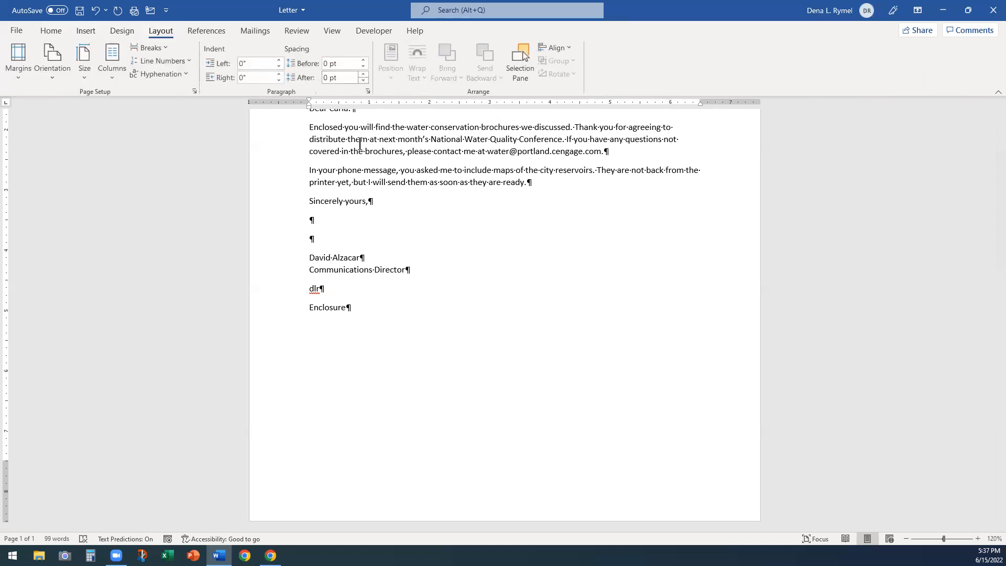
# Set the spacing after the typist's initials line to 0 pt
pyautogui.rightClick(314, 289)
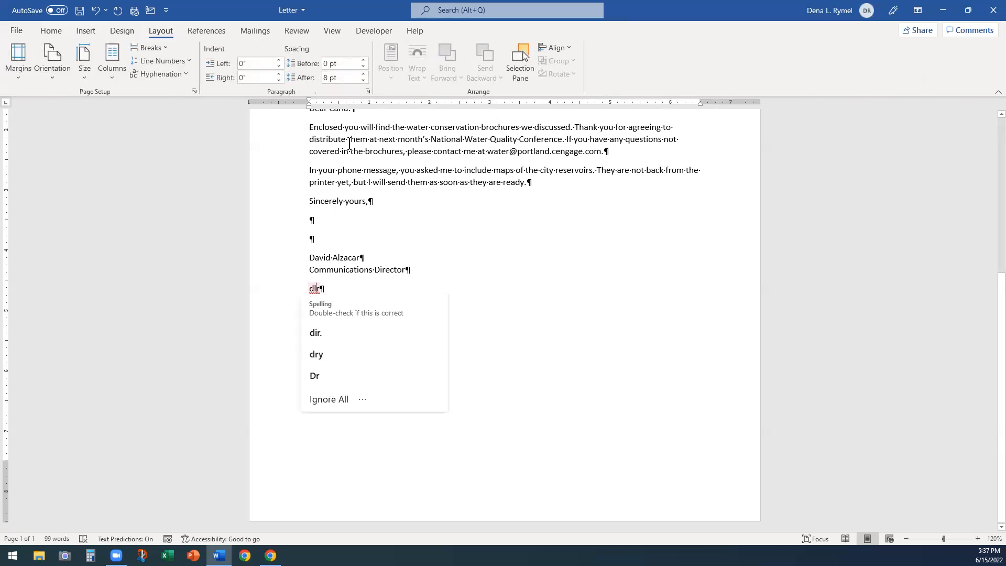
pyautogui.click(364, 80)
pyautogui.click(363, 81)
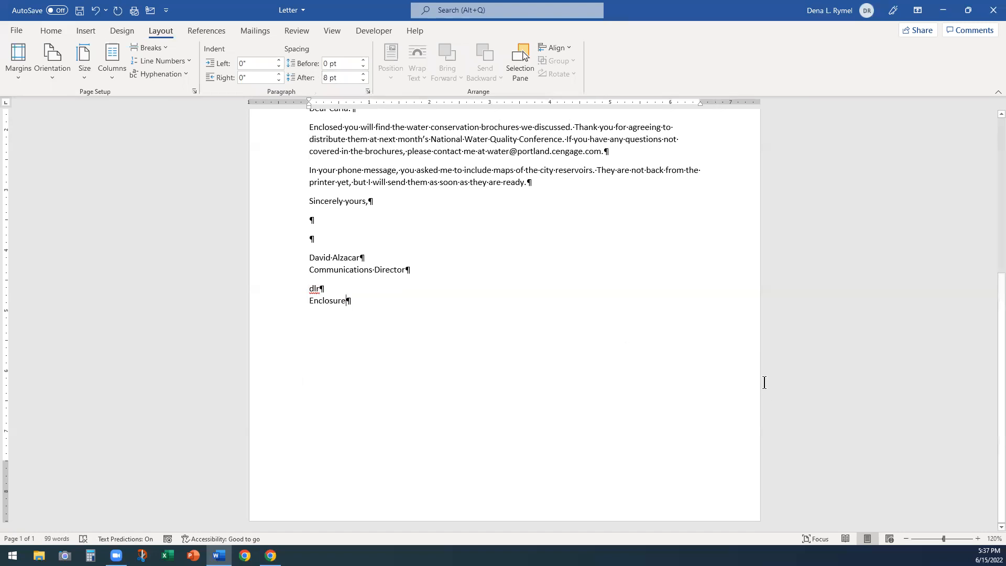
# Hide the formatting marks throughout the letter and save the document
pyautogui.click(668, 349)
pyautogui.scroll(-1, 589, 353)
pyautogui.scroll(-2, 583, 354)
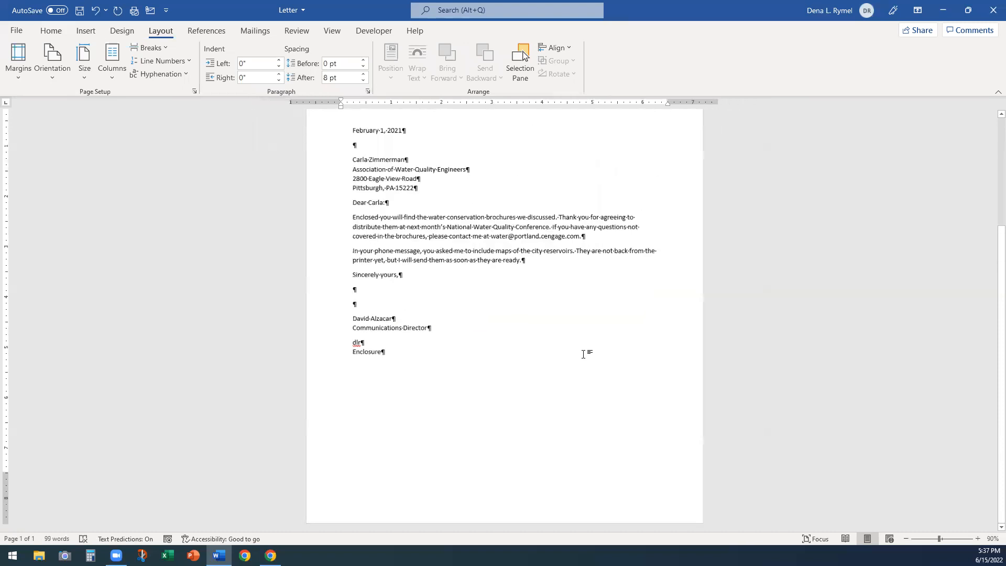
pyautogui.scroll(-1, 618, 353)
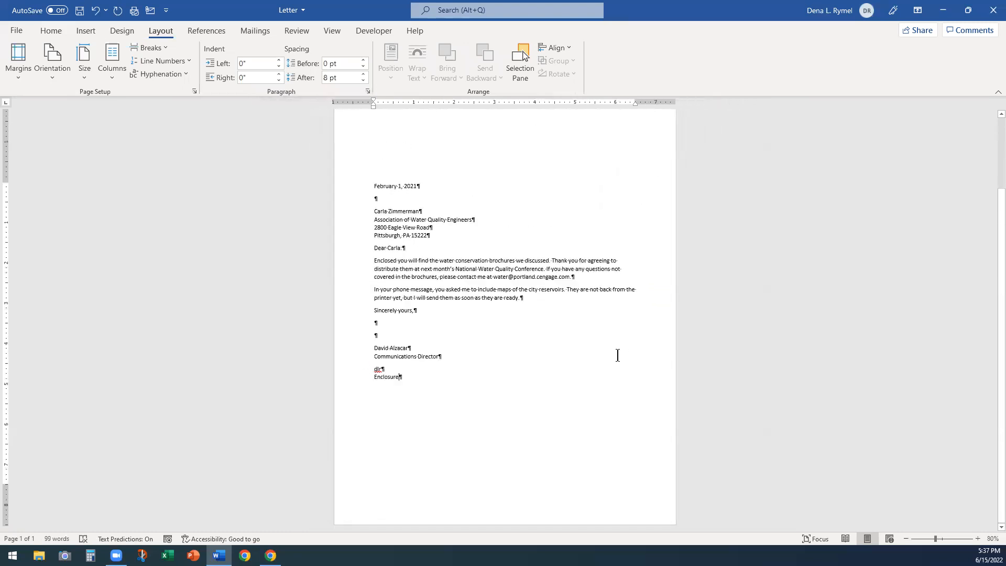
pyautogui.click(50, 31)
pyautogui.click(391, 53)
pyautogui.click(79, 10)
pyautogui.scroll(2, 682, 321)
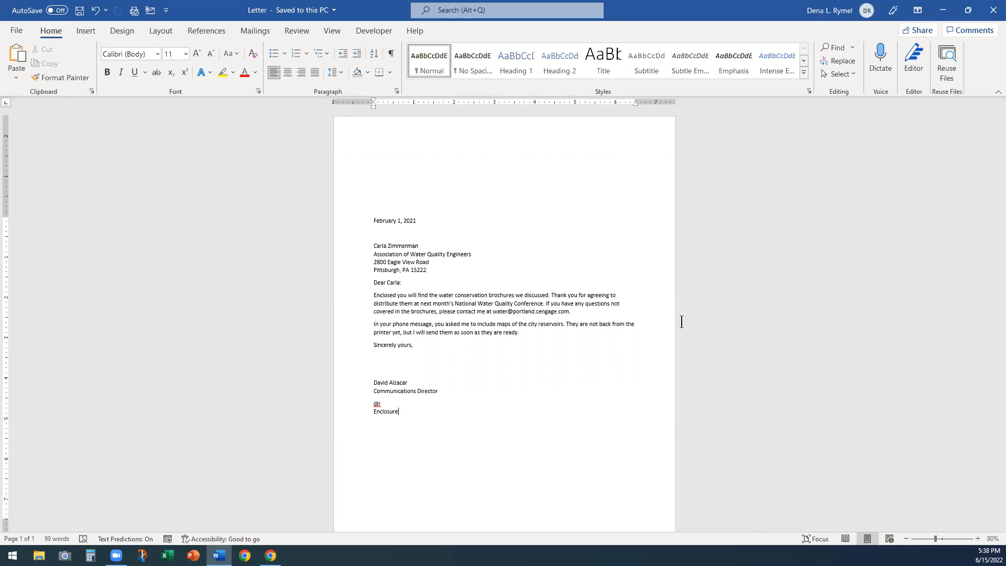
pyautogui.click(470, 304)
pyautogui.click(398, 254)
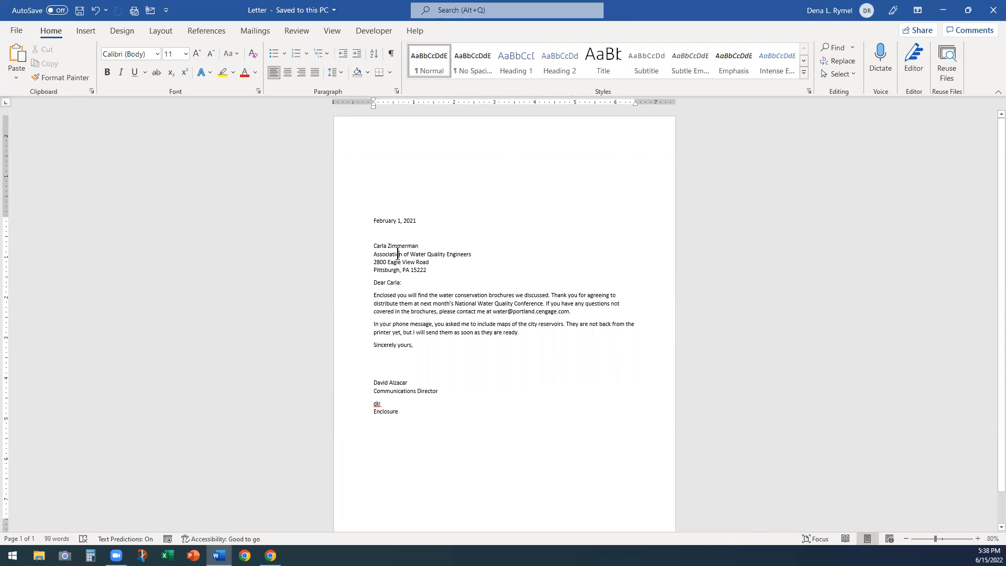